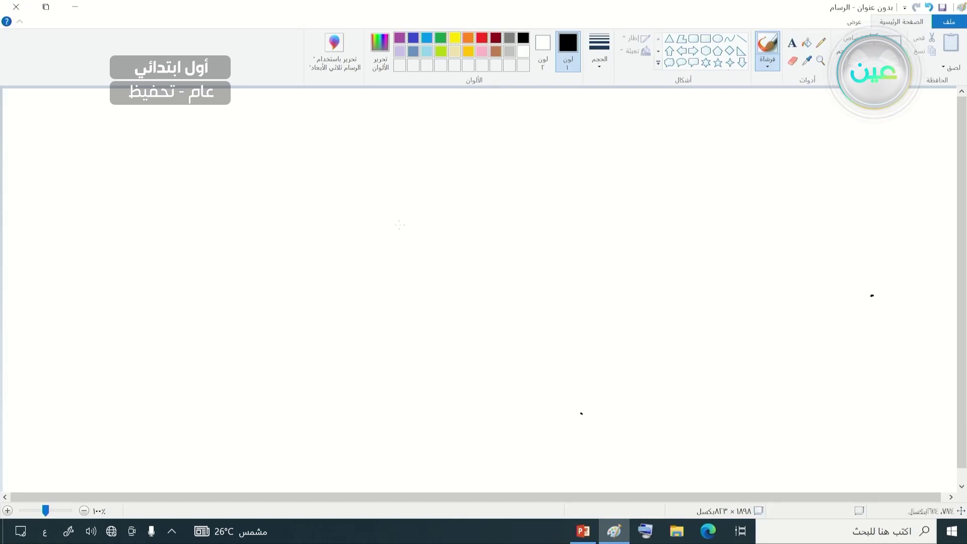
left_click_drag(170, 214, 2, 212)
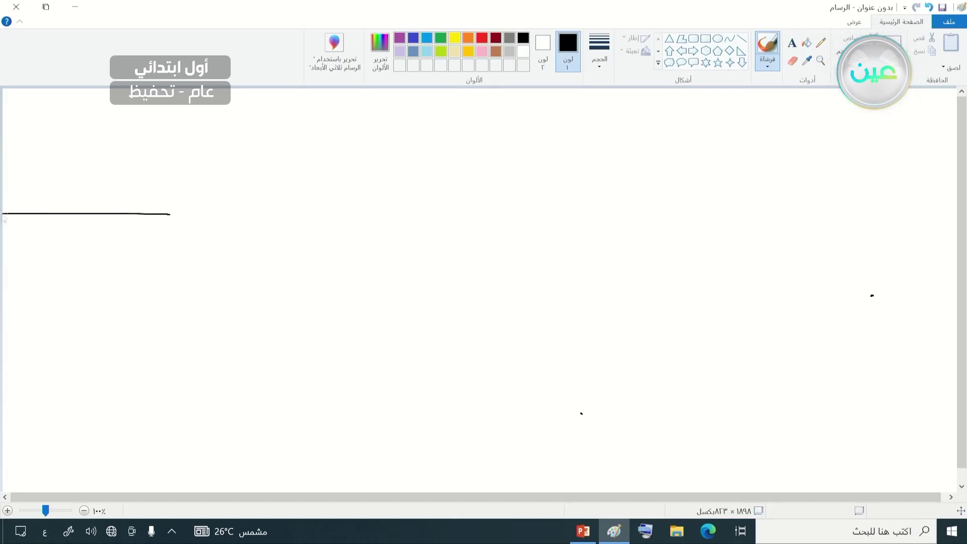
left_click_drag(437, 222, 456, 283)
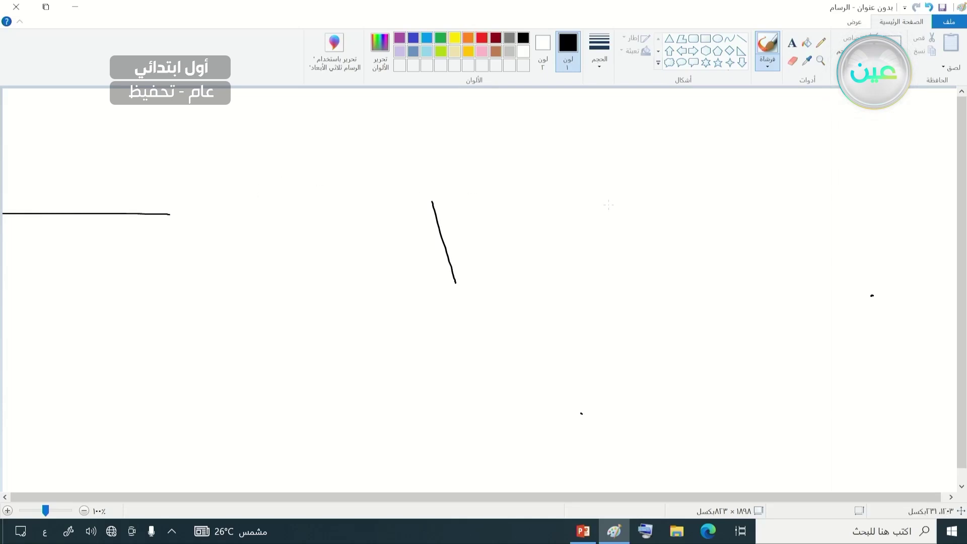
left_click(929, 8)
left_click(929, 7)
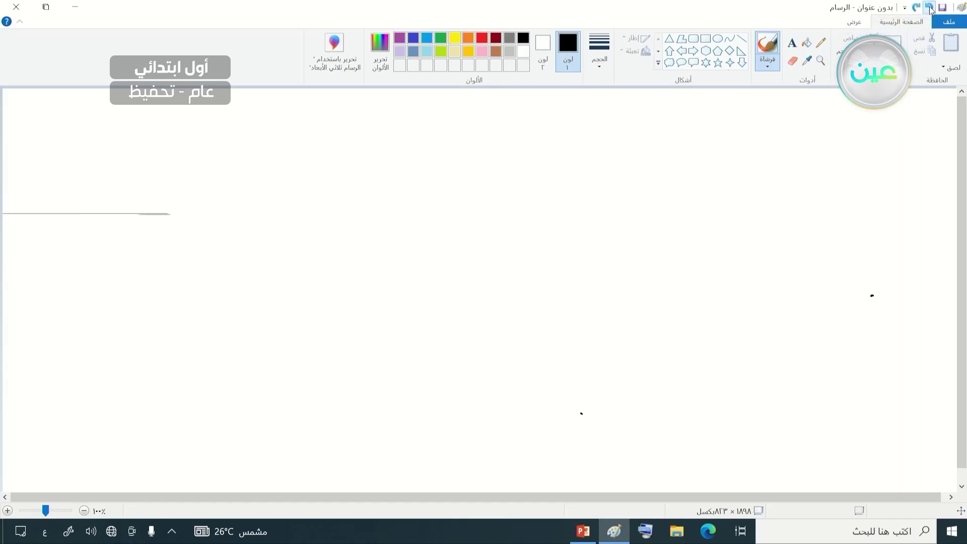
Step: Undo the earlier stray brush marks and canvas enlargements, back to a canvas of 1152 × 648 pixels
left_click(929, 7)
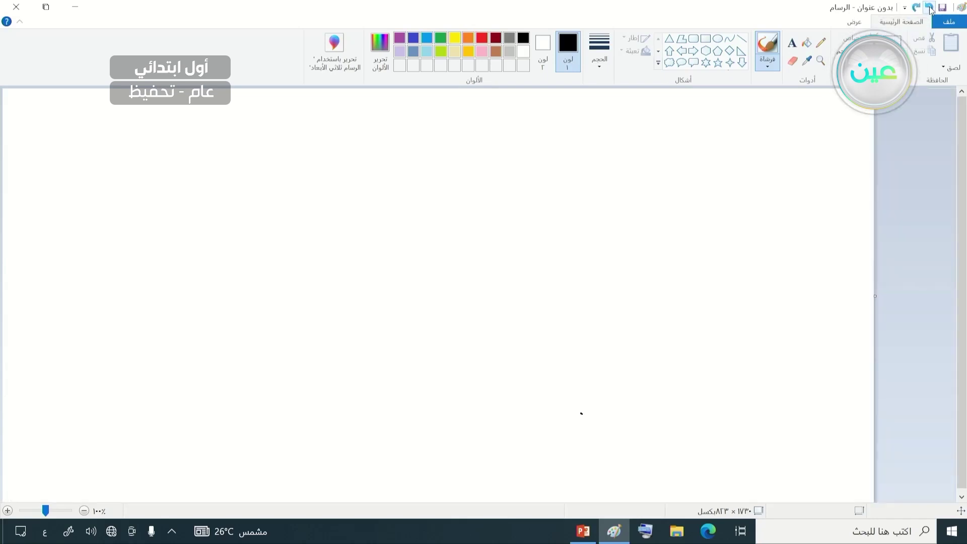
left_click(930, 7)
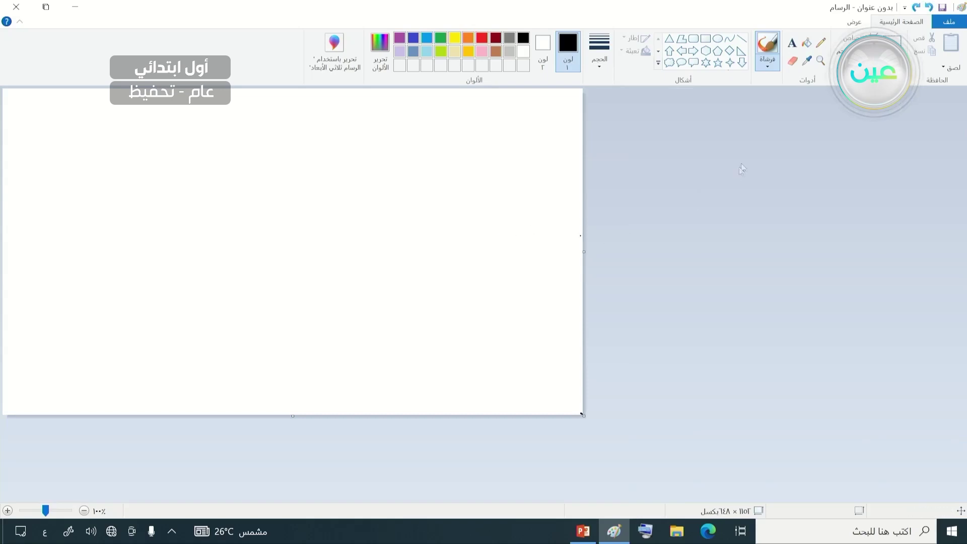
Step: Paint the upper quarter of the canvas light turquoise with the oil brush, using overlapping horizontal strokes from edge to edge
left_click(768, 63)
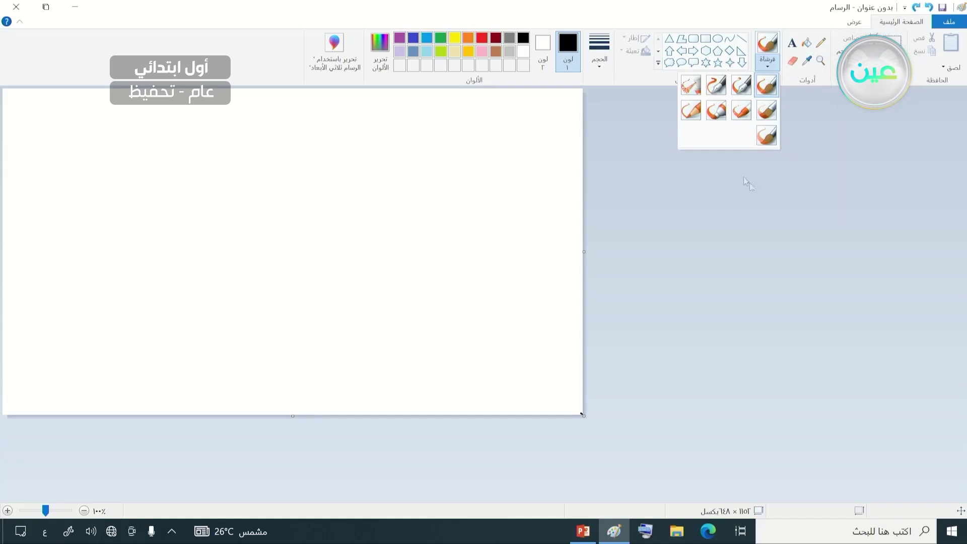
left_click(766, 110)
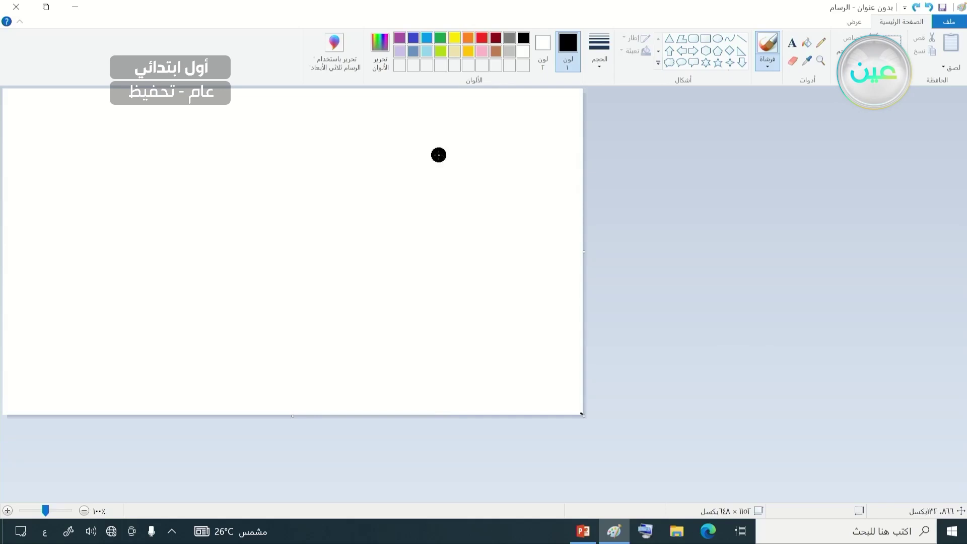
left_click(430, 53)
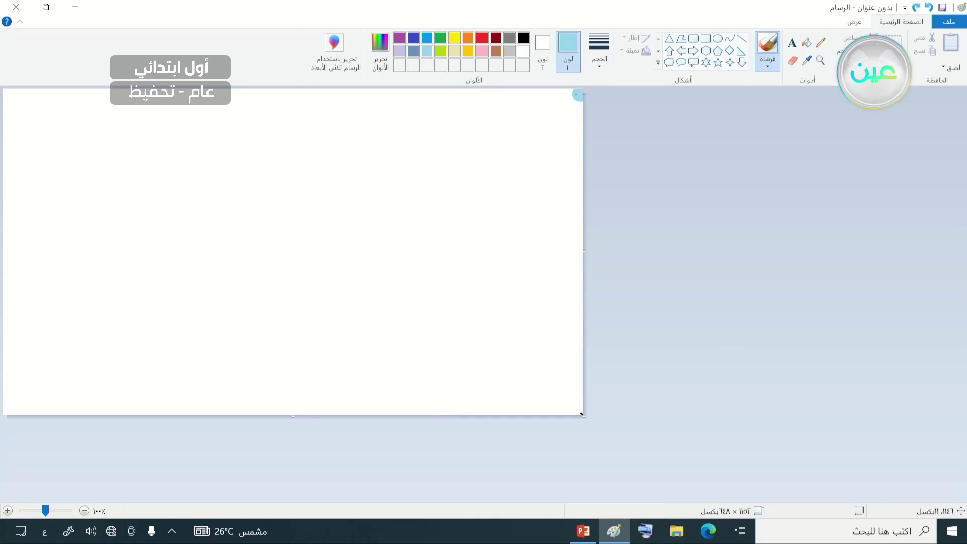
left_click_drag(577, 94, 1, 96)
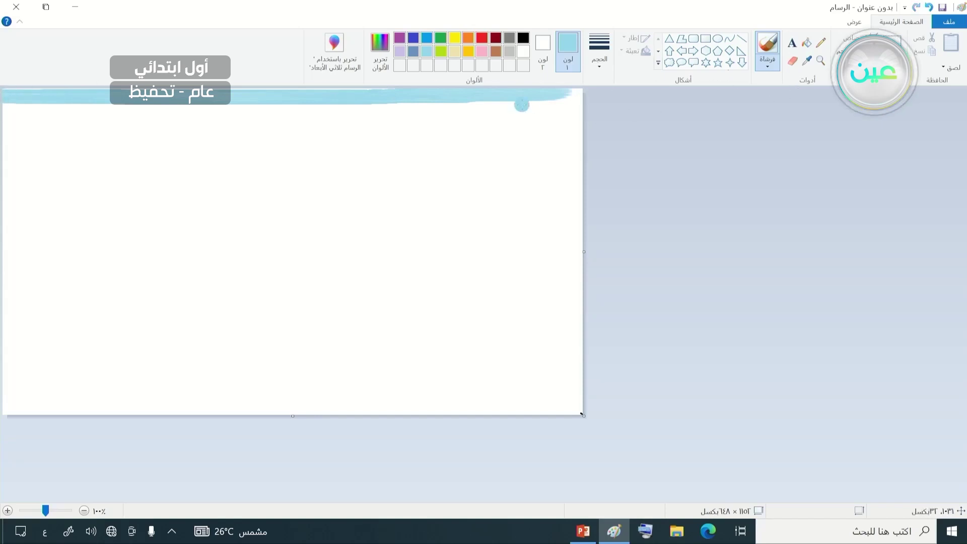
left_click_drag(573, 99, 4, 108)
left_click(571, 114)
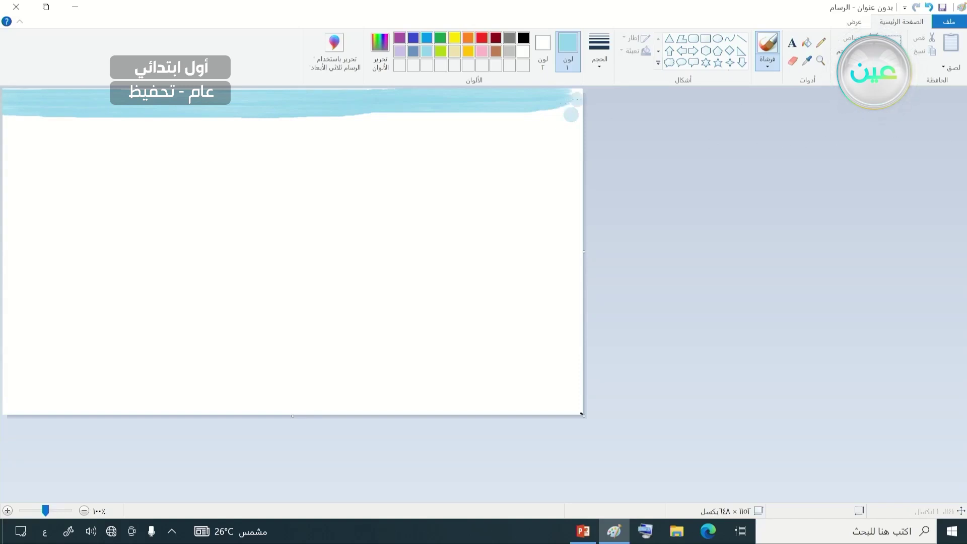
left_click_drag(562, 113, 4, 121)
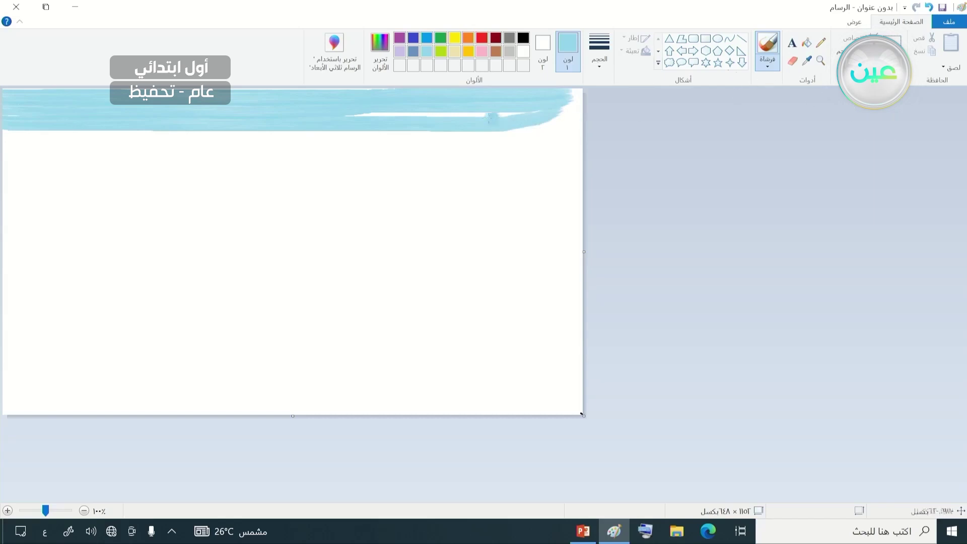
left_click_drag(521, 110, 344, 115)
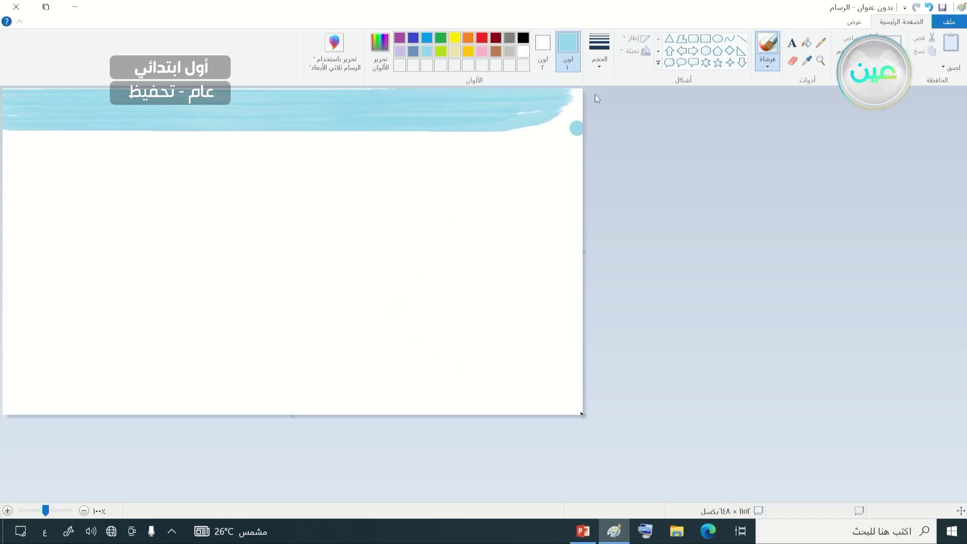
mouse_move(448, 136)
left_mouse_down()
mouse_move(541, 133)
mouse_move(628, 107)
mouse_move(577, 101)
left_mouse_up()
mouse_move(551, 135)
left_mouse_down()
mouse_move(414, 150)
mouse_move(203, 138)
mouse_move(2, 143)
left_mouse_up()
left_click_drag(577, 147, 3, 152)
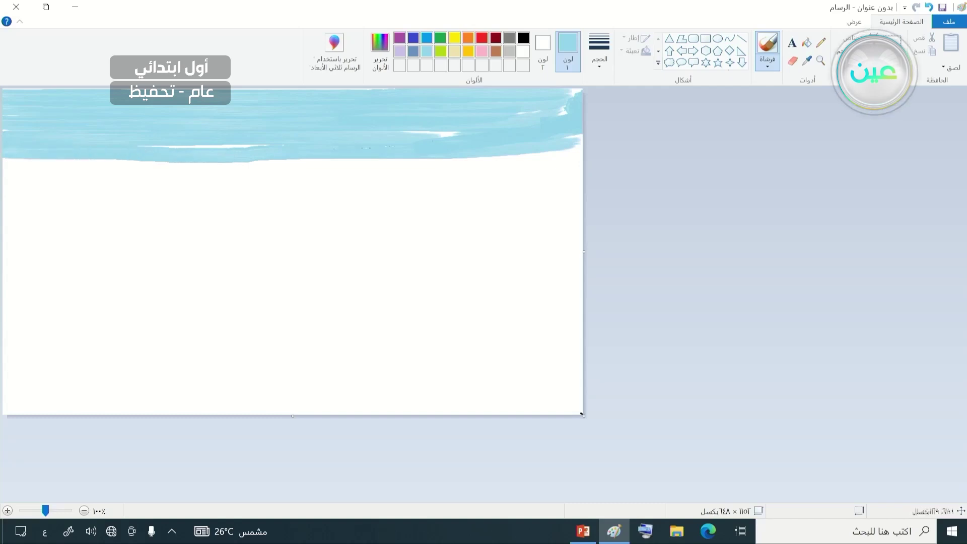
mouse_move(440, 126)
left_mouse_down()
mouse_move(275, 132)
mouse_move(282, 156)
left_mouse_up()
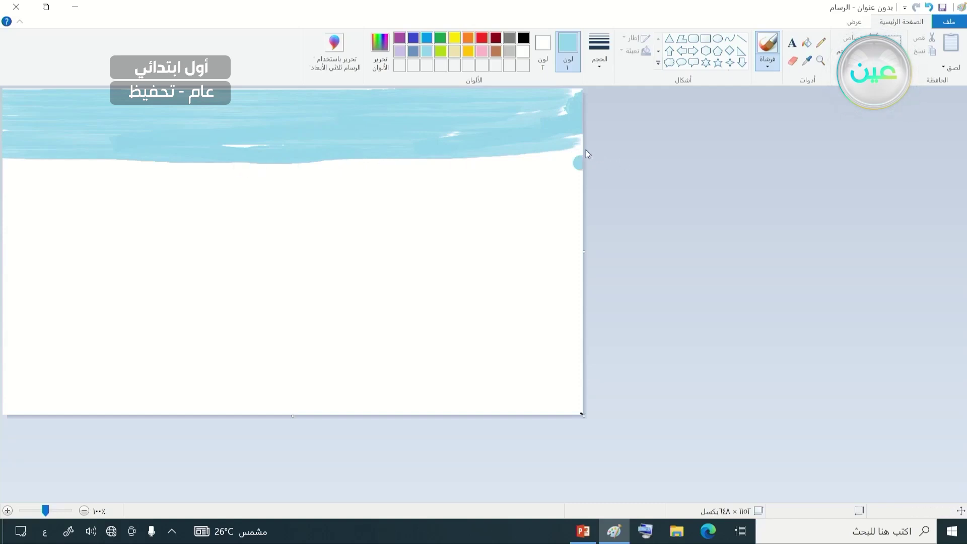
mouse_move(531, 158)
left_mouse_down()
mouse_move(232, 174)
mouse_move(34, 171)
left_mouse_up()
left_click_drag(316, 167, 2, 160)
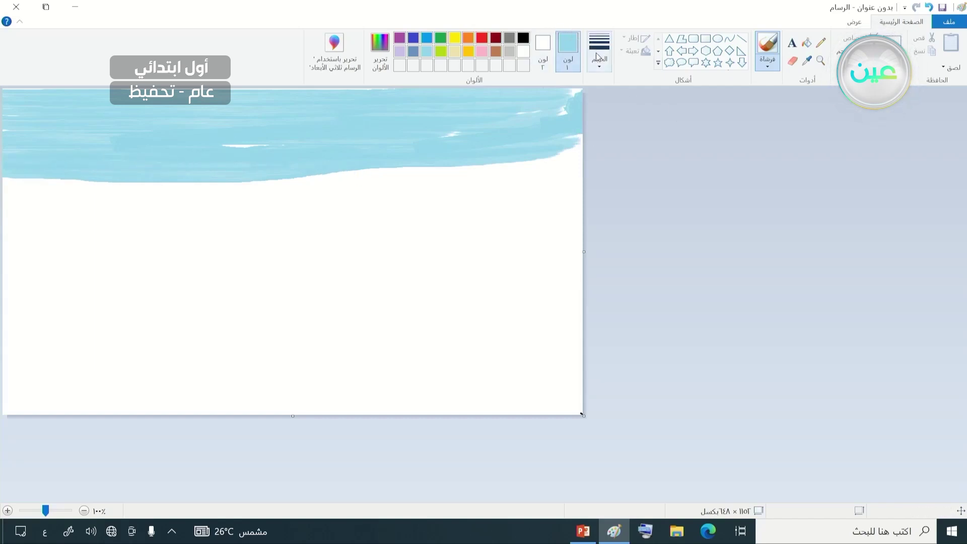
Step: Set the brush to the thickest size and extend the light turquoise area down to about 60 percent of the canvas height
left_click(598, 69)
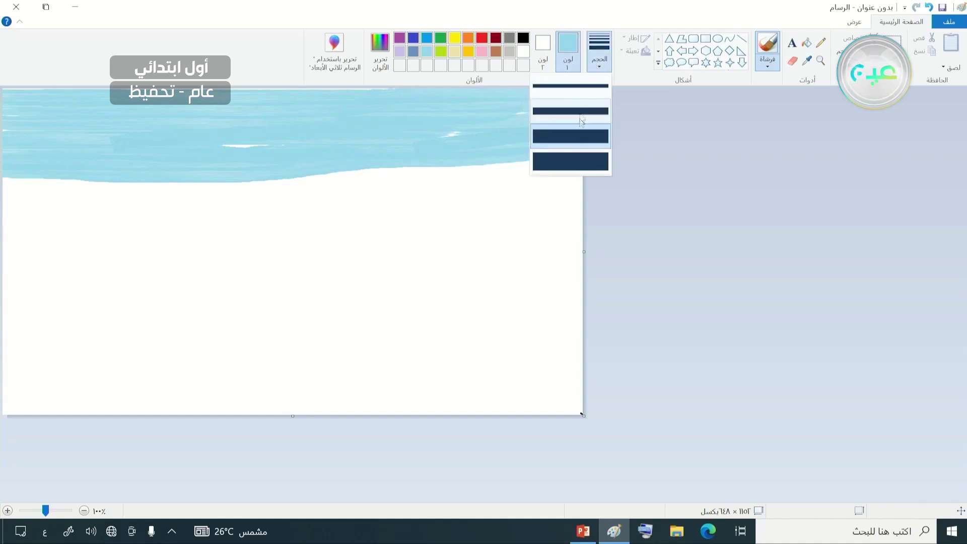
left_click(575, 161)
mouse_move(574, 101)
left_mouse_down()
mouse_move(572, 164)
mouse_move(574, 143)
mouse_move(561, 152)
left_mouse_up()
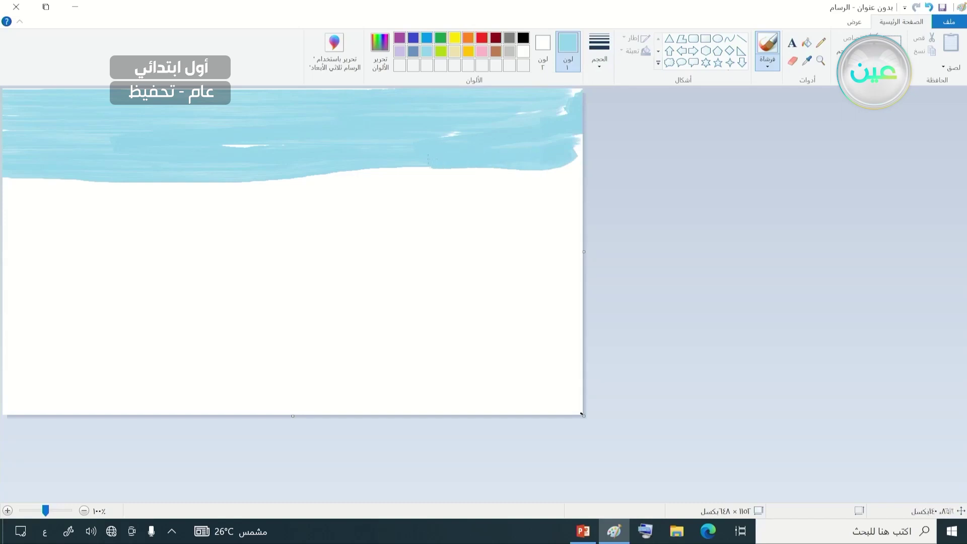
mouse_move(3, 175)
left_mouse_down()
mouse_move(372, 191)
mouse_move(599, 178)
mouse_move(308, 178)
mouse_move(427, 180)
mouse_move(418, 166)
mouse_move(314, 166)
mouse_move(378, 161)
mouse_move(559, 170)
left_mouse_up()
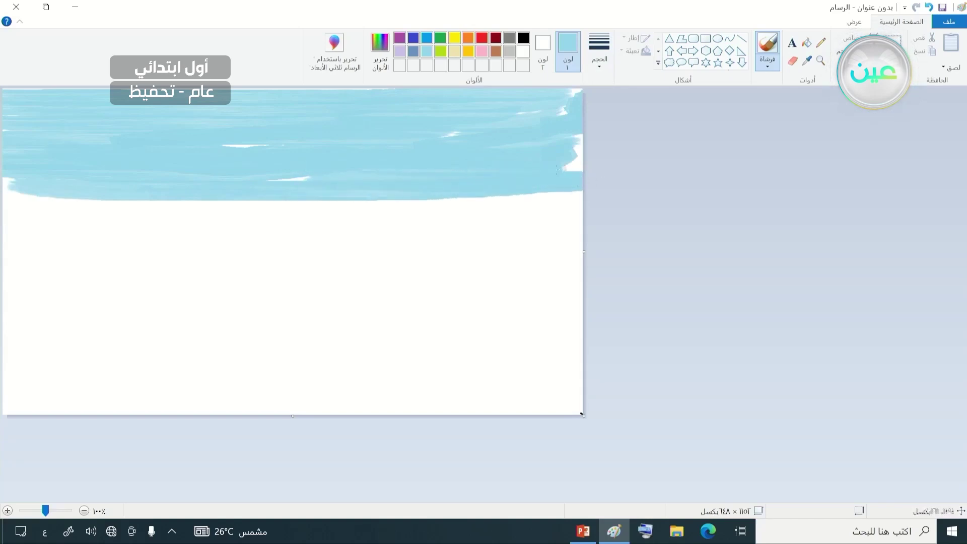
mouse_move(540, 136)
left_mouse_down()
mouse_move(624, 127)
mouse_move(511, 125)
mouse_move(558, 99)
left_mouse_up()
mouse_move(561, 201)
left_mouse_down()
mouse_move(578, 196)
mouse_move(456, 187)
left_mouse_up()
mouse_move(317, 189)
left_mouse_down()
mouse_move(3, 193)
mouse_move(14, 182)
mouse_move(32, 189)
mouse_move(12, 202)
mouse_move(579, 202)
mouse_move(550, 214)
mouse_move(543, 212)
mouse_move(585, 205)
mouse_move(555, 199)
mouse_move(545, 228)
mouse_move(433, 213)
mouse_move(540, 214)
mouse_move(513, 224)
mouse_move(593, 242)
mouse_move(572, 224)
mouse_move(4, 217)
left_mouse_up()
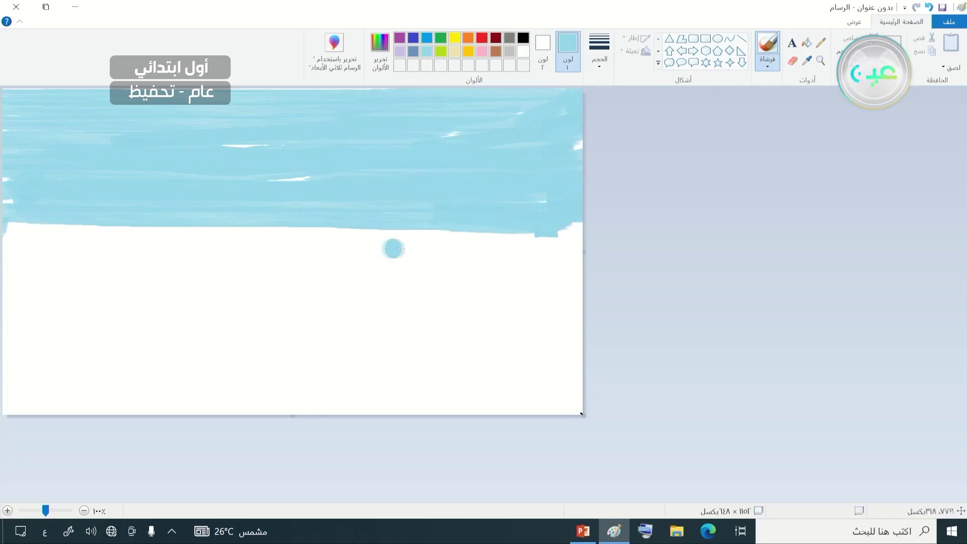
left_click_drag(559, 240, 2, 241)
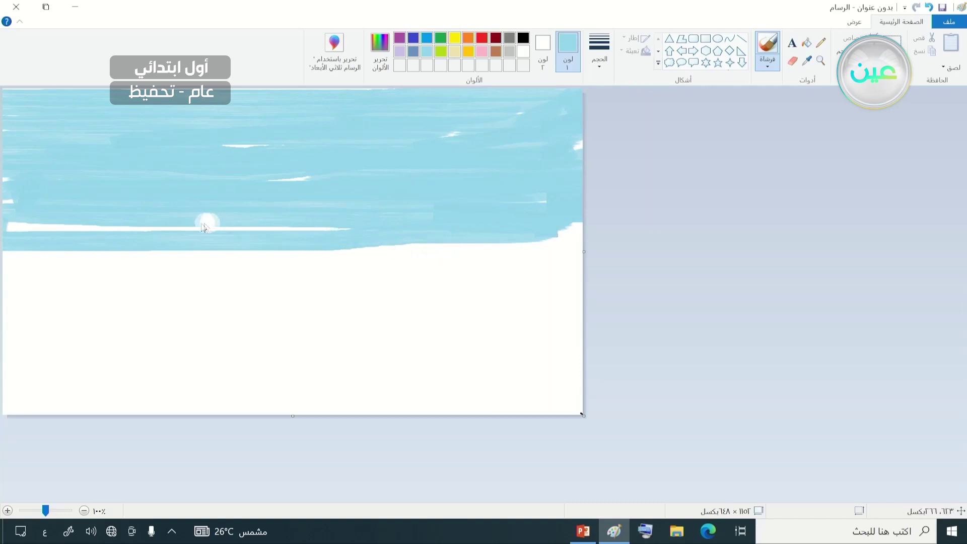
left_click_drag(348, 229, 4, 227)
mouse_move(559, 237)
left_mouse_down()
mouse_move(596, 235)
mouse_move(580, 225)
mouse_move(555, 242)
left_mouse_up()
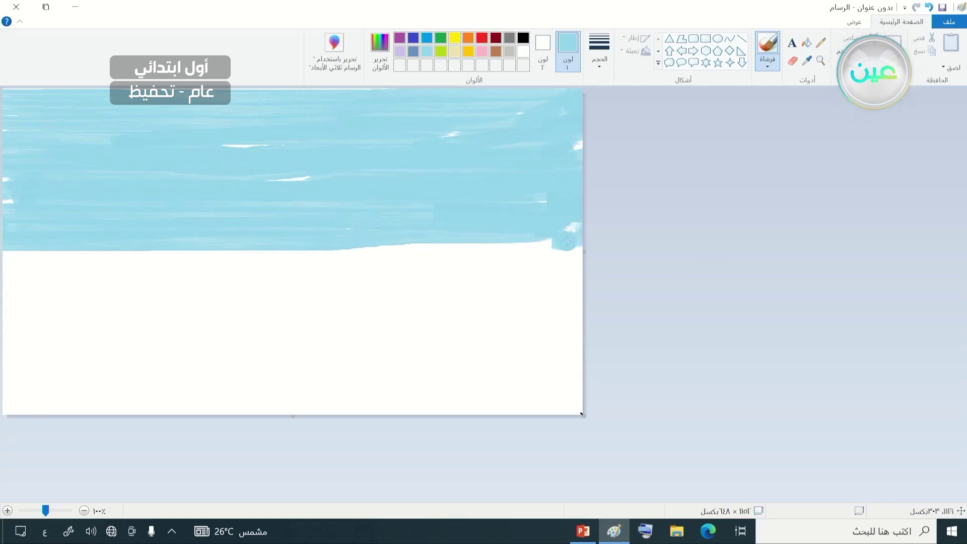
mouse_move(578, 253)
left_mouse_down()
mouse_move(355, 273)
mouse_move(3, 280)
left_mouse_up()
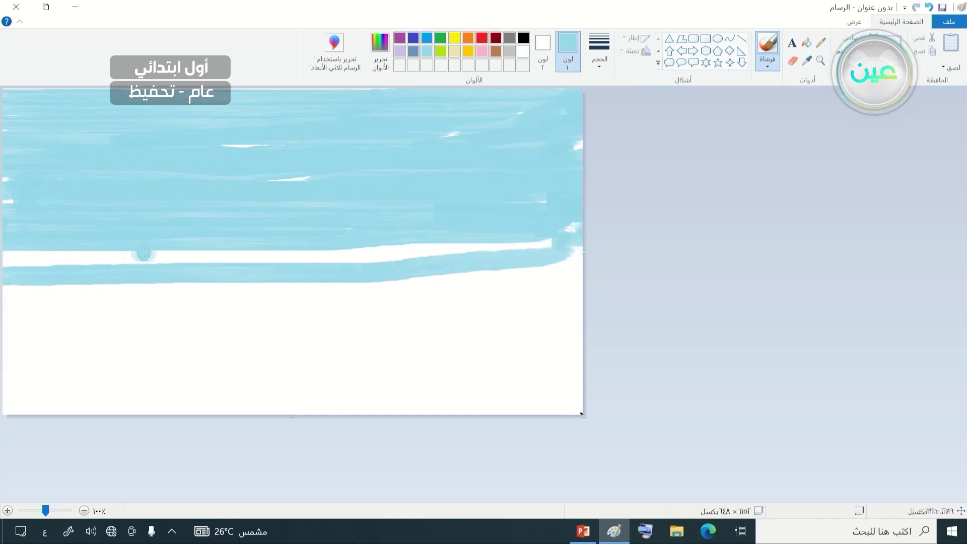
mouse_move(55, 257)
left_mouse_down()
mouse_move(558, 248)
mouse_move(586, 257)
mouse_move(531, 273)
mouse_move(419, 280)
mouse_move(600, 265)
mouse_move(305, 284)
left_mouse_up()
mouse_move(7, 275)
left_mouse_down()
mouse_move(37, 258)
mouse_move(124, 258)
mouse_move(2, 259)
left_mouse_up()
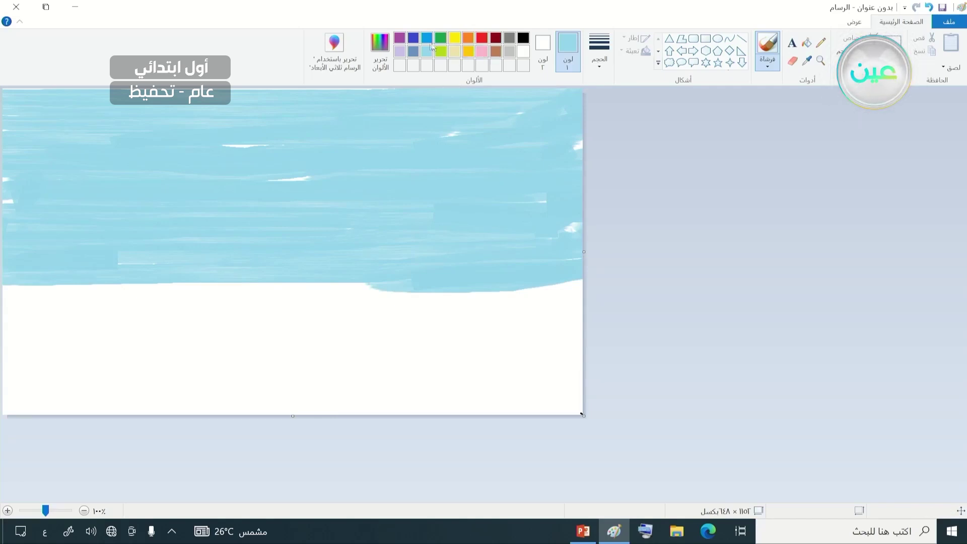
Step: Define a custom sandy yellow with hue 40, saturation 146 and luminance 162 (RGB 222, 222, 122) as the foreground colour
left_click(468, 58)
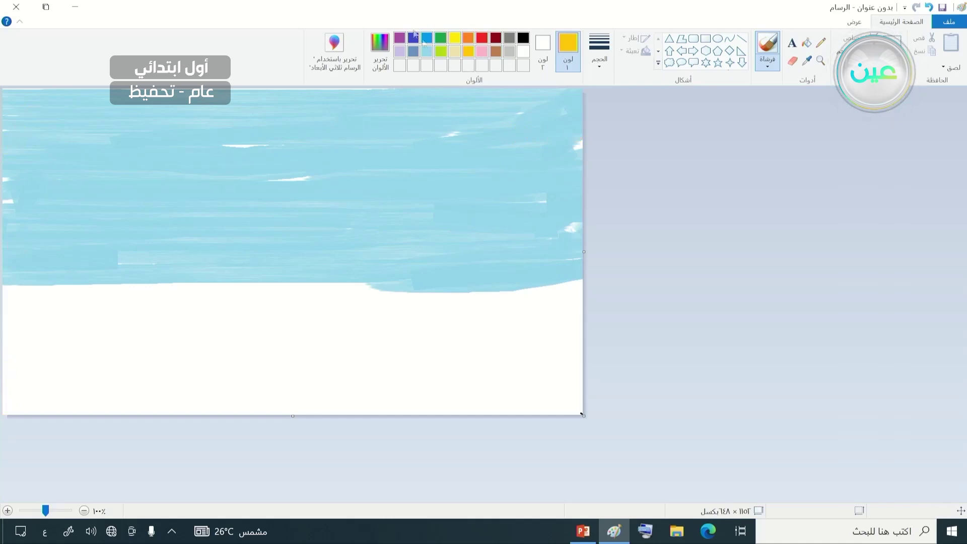
left_click(451, 54)
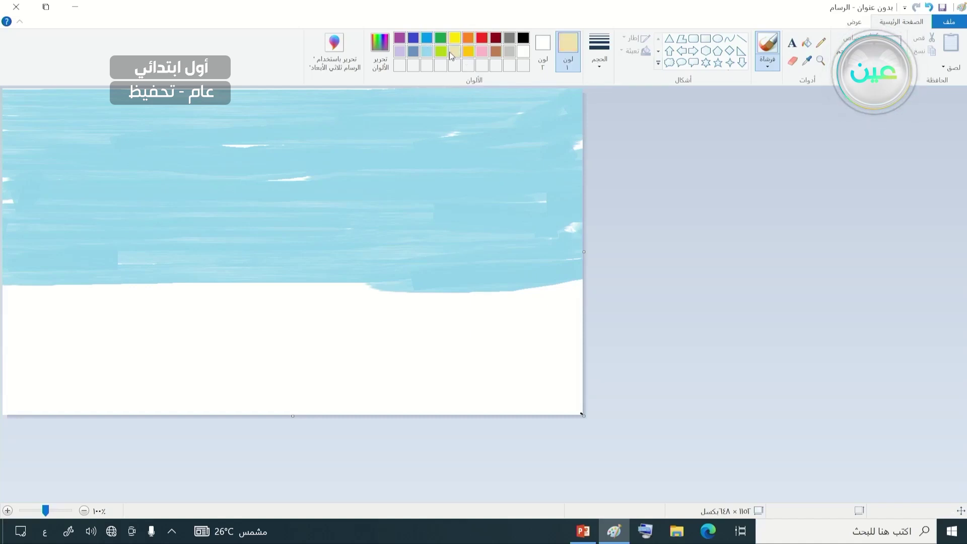
left_click(380, 50)
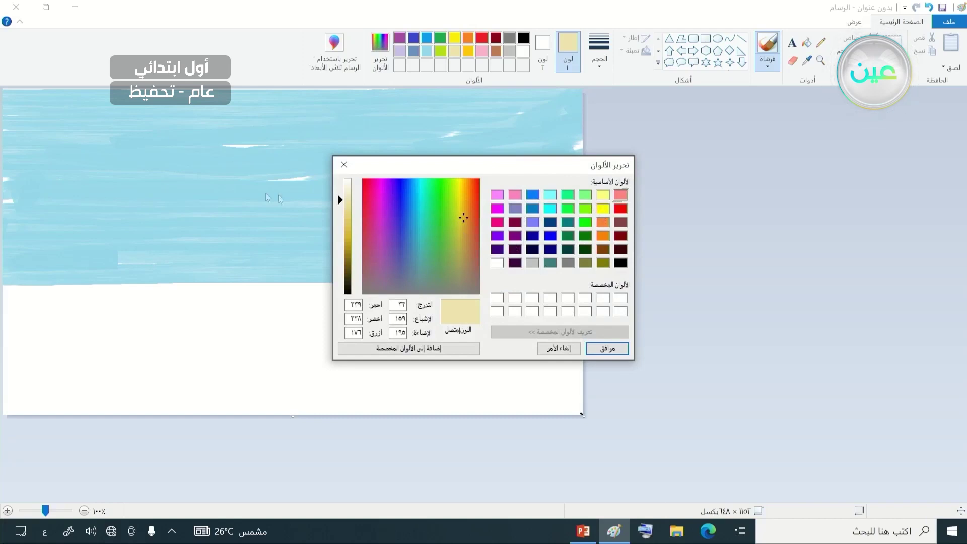
left_click_drag(343, 203, 343, 222)
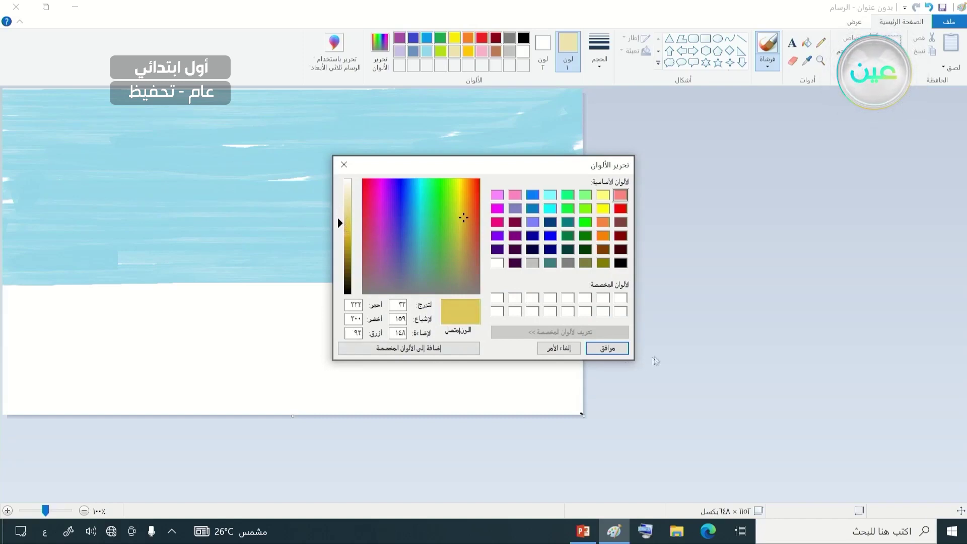
left_click(500, 299)
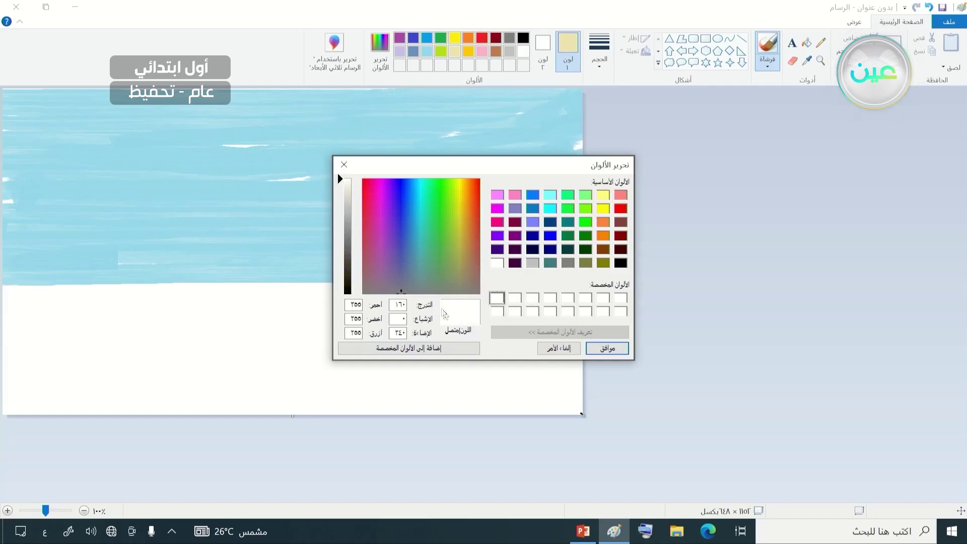
left_click(459, 237)
left_click(460, 220)
mouse_move(461, 220)
left_mouse_down()
mouse_move(459, 235)
mouse_move(460, 224)
left_mouse_up()
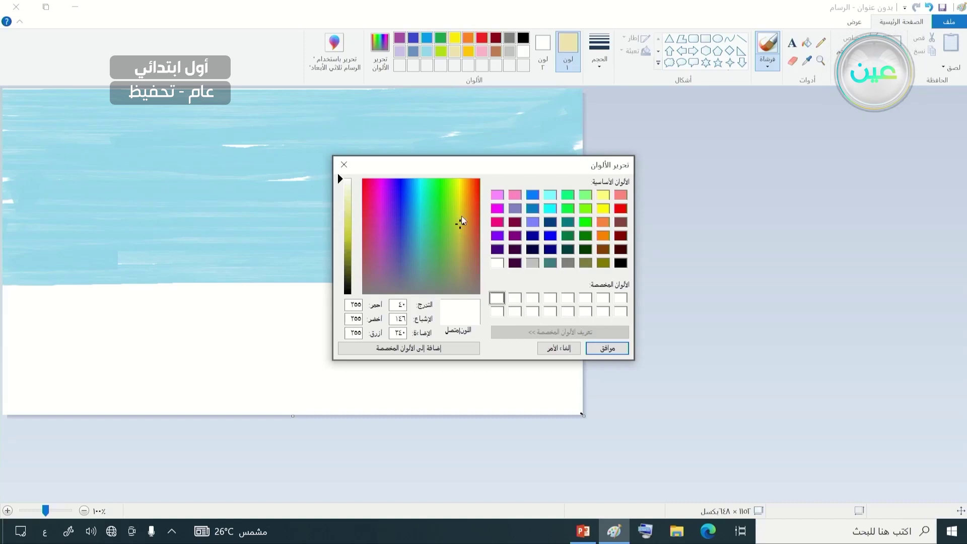
left_click_drag(347, 182, 343, 217)
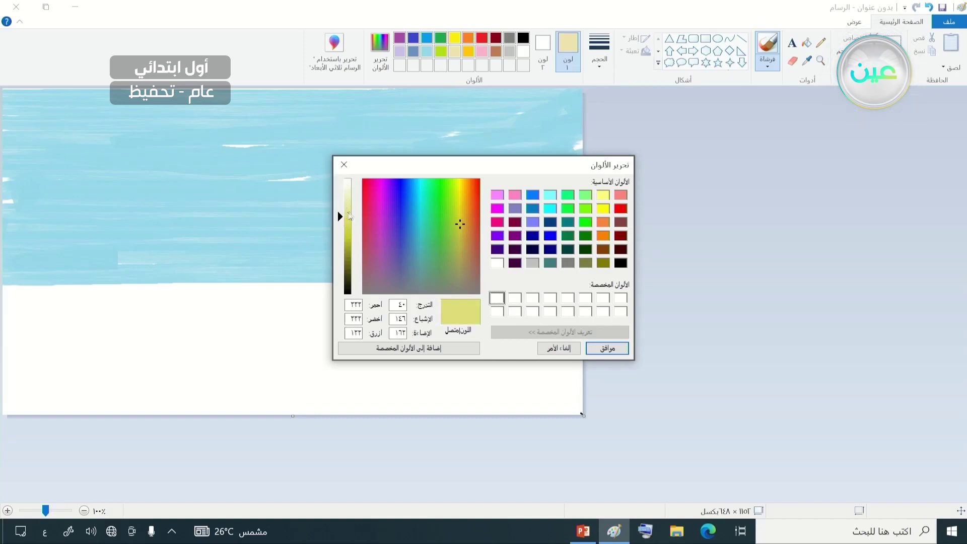
left_click(595, 352)
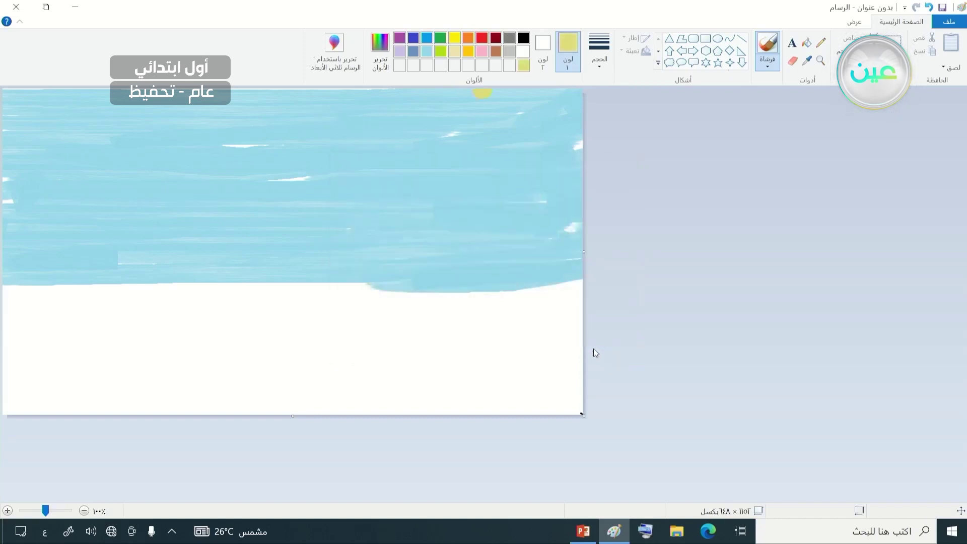
Step: Paint a sandy yellow band across the full canvas width along the lower edge of the turquoise area, overlapping strokes to cover white gaps
left_click_drag(570, 292, 23, 290)
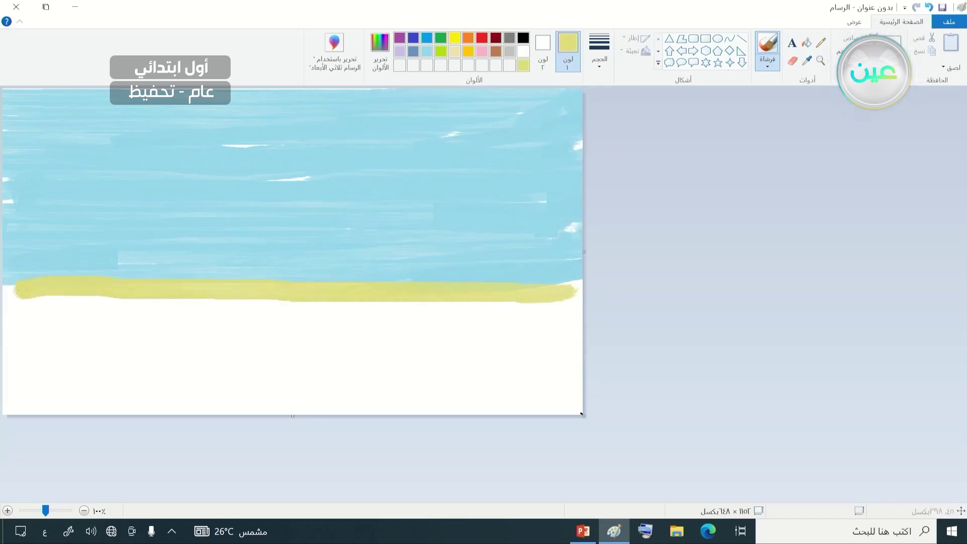
mouse_move(576, 301)
left_mouse_down()
mouse_move(510, 321)
mouse_move(226, 319)
mouse_move(48, 337)
mouse_move(6, 337)
left_mouse_up()
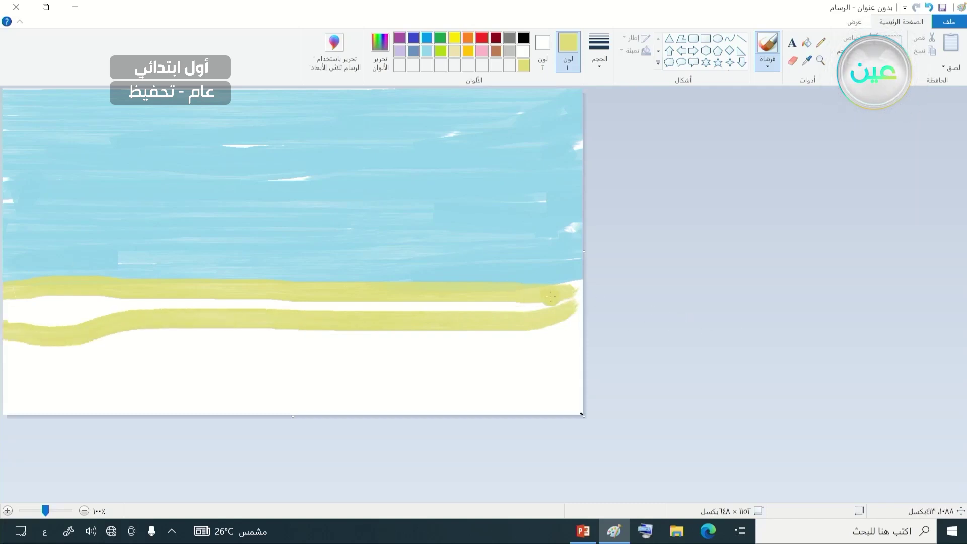
left_click_drag(551, 297, 2, 296)
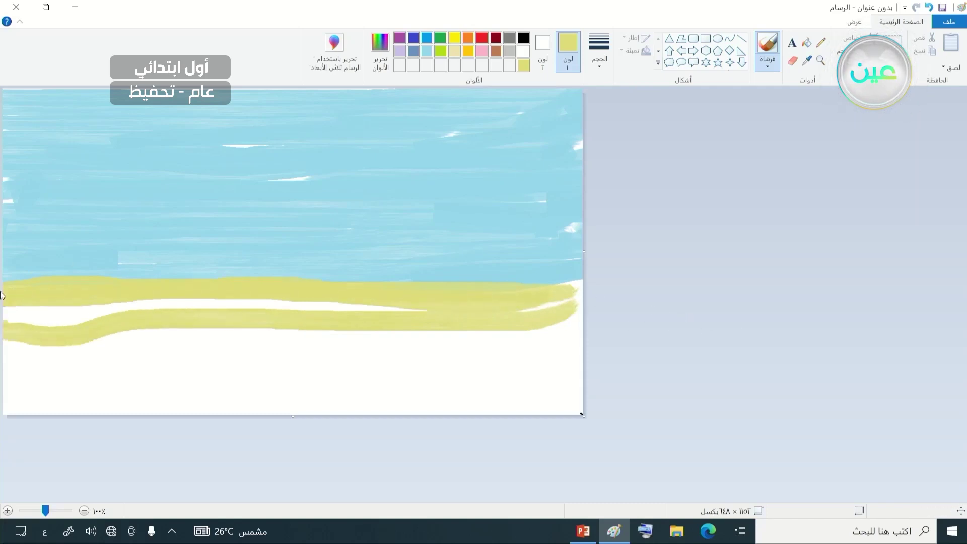
mouse_move(364, 304)
left_mouse_down()
mouse_move(1, 314)
mouse_move(121, 312)
mouse_move(170, 296)
mouse_move(100, 298)
left_mouse_up()
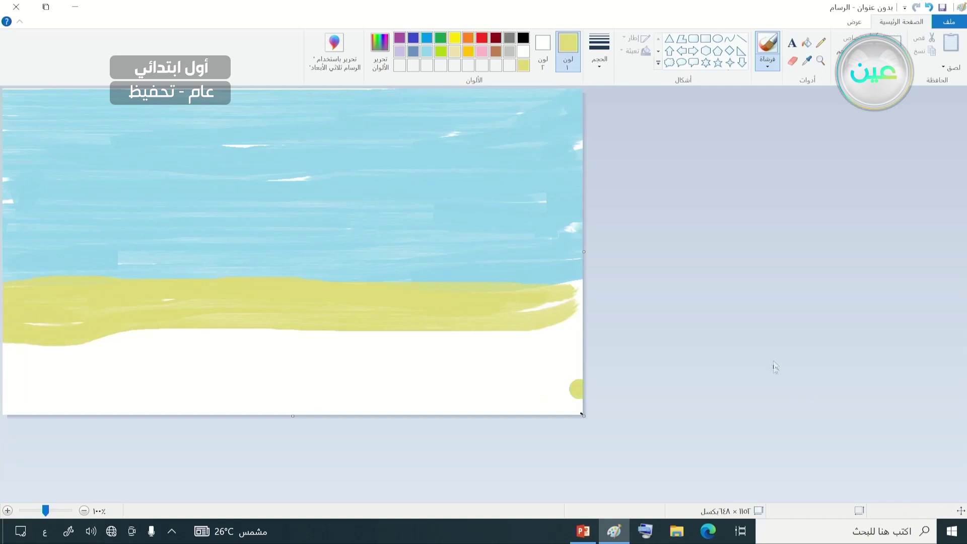
left_click_drag(488, 331, 656, 326)
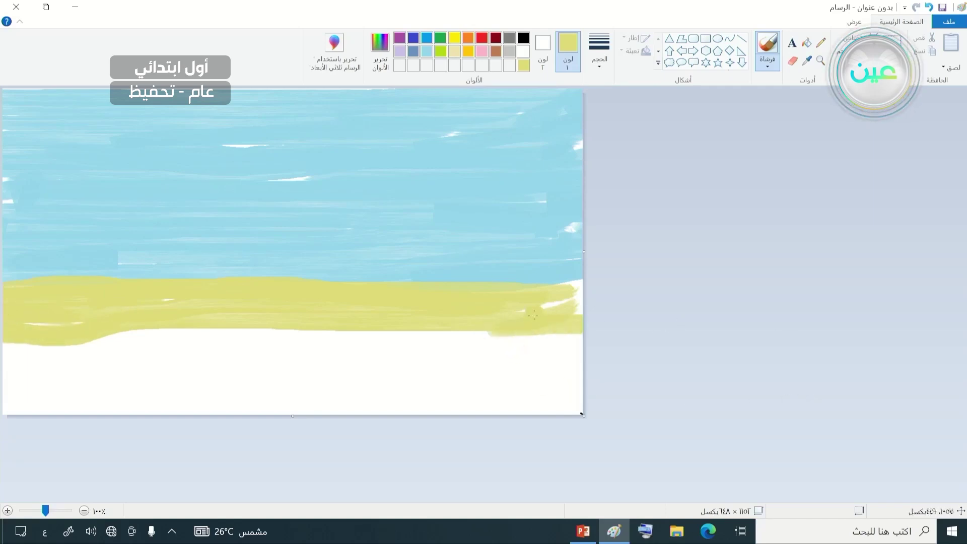
left_click_drag(526, 310, 601, 291)
left_click_drag(515, 290, 580, 274)
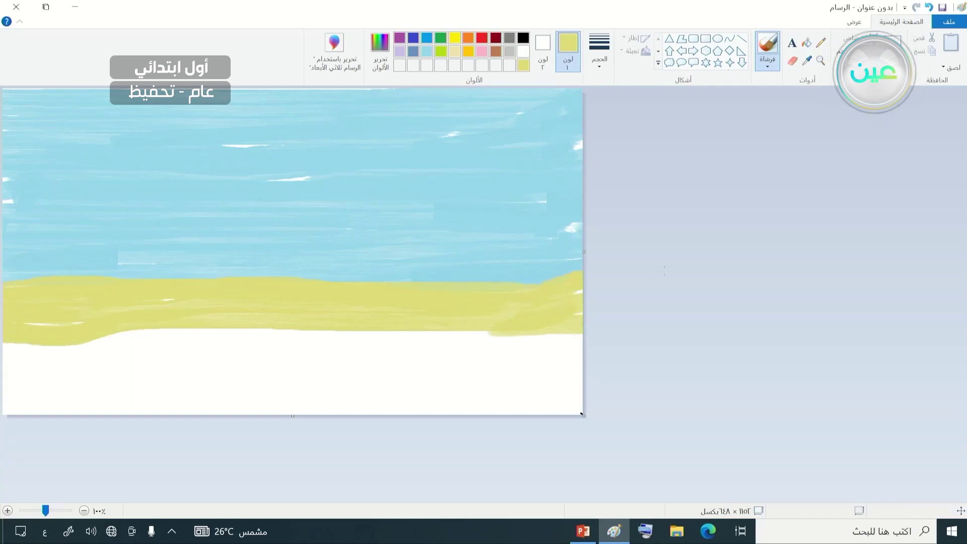
Step: Extend the sandy yellow ground down to the bottom of the canvas with overlapping horizontal strokes, filling the white gaps and lower-right corner
mouse_move(559, 348)
left_mouse_down()
mouse_move(578, 338)
mouse_move(93, 338)
mouse_move(1, 327)
left_mouse_up()
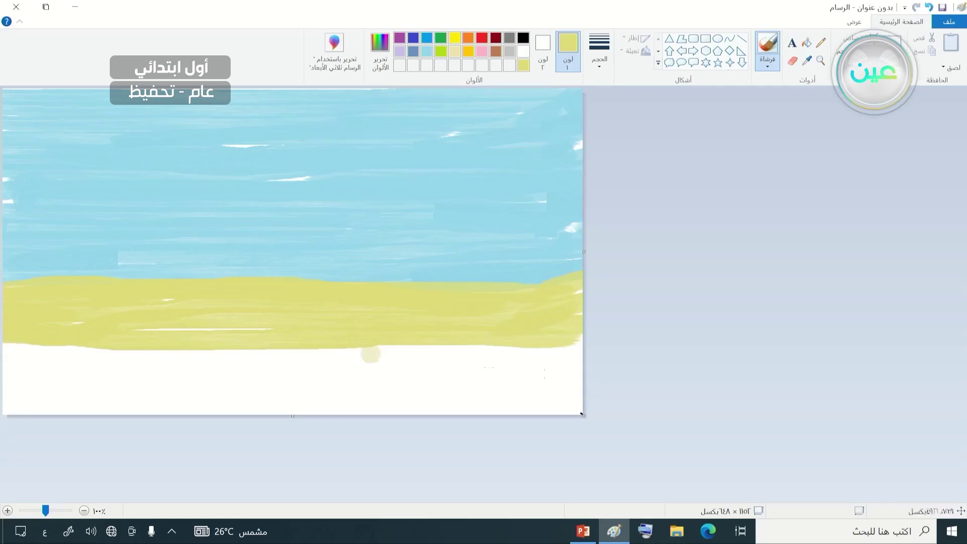
left_click(565, 373)
key("ctrl+z")
left_click_drag(575, 348, 1, 346)
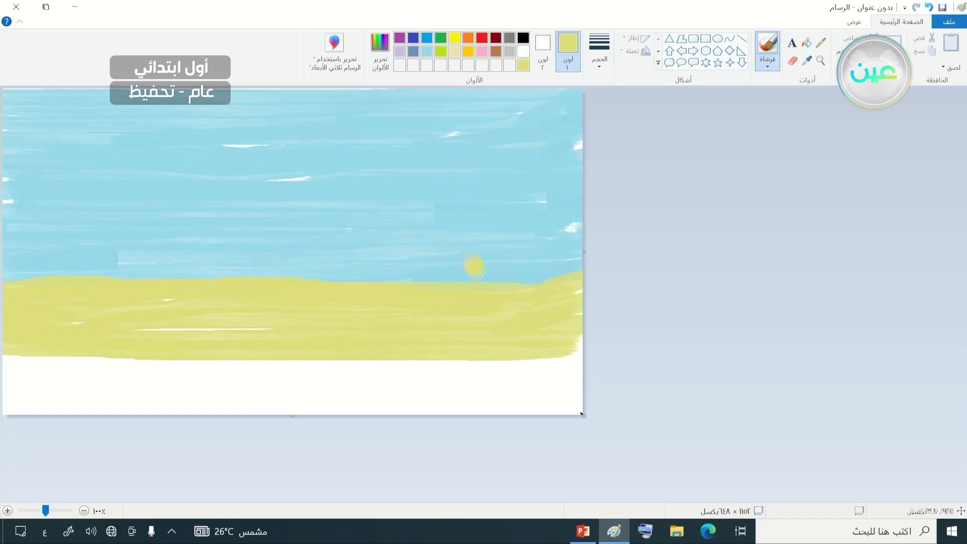
mouse_move(574, 359)
left_mouse_down()
mouse_move(553, 367)
mouse_move(346, 374)
mouse_move(3, 344)
left_mouse_up()
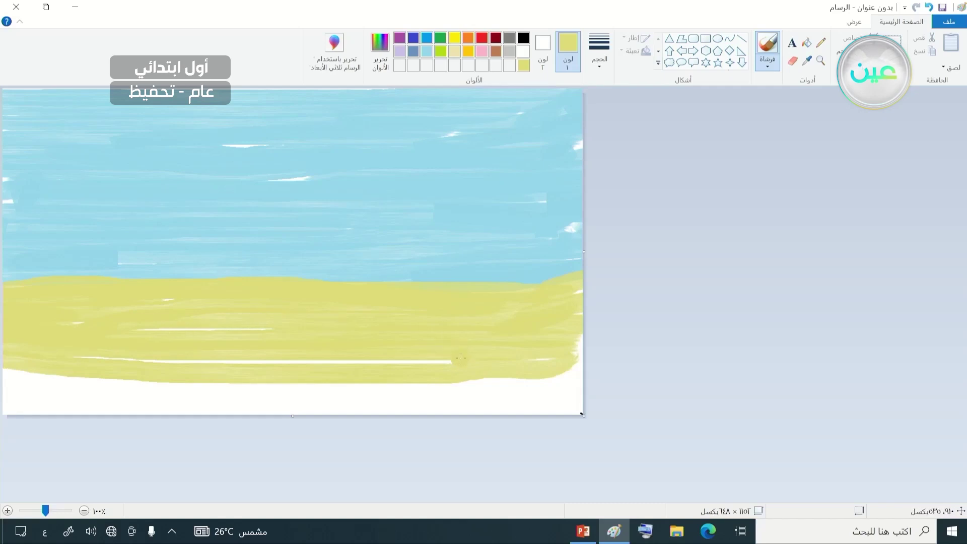
left_click_drag(366, 361, 74, 361)
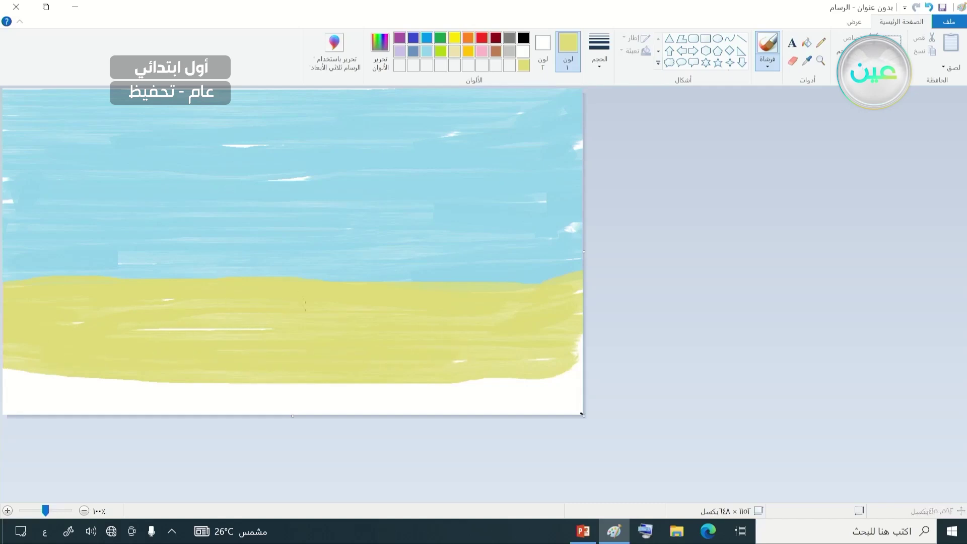
left_click_drag(274, 318, 141, 317)
mouse_move(574, 377)
left_mouse_down()
mouse_move(327, 385)
mouse_move(30, 372)
left_mouse_up()
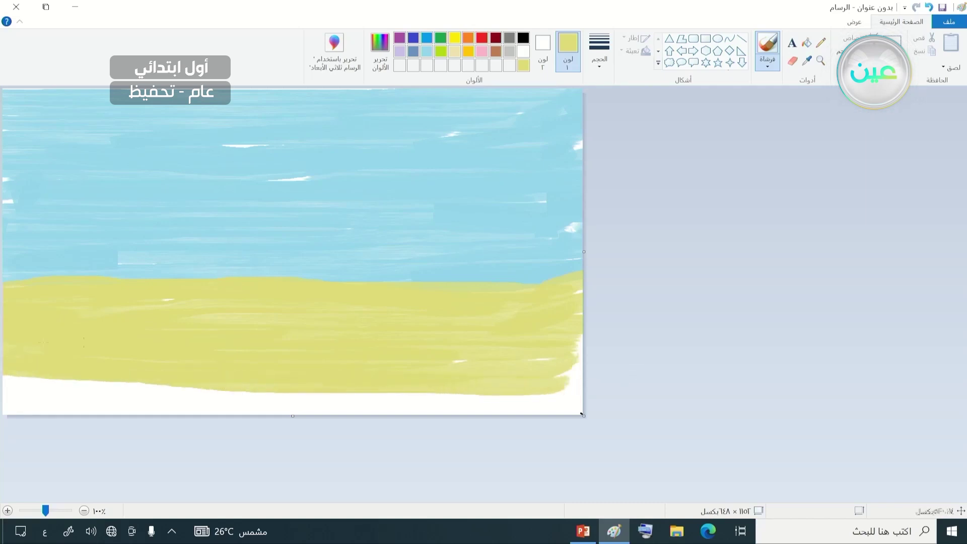
left_click_drag(569, 400, 2, 402)
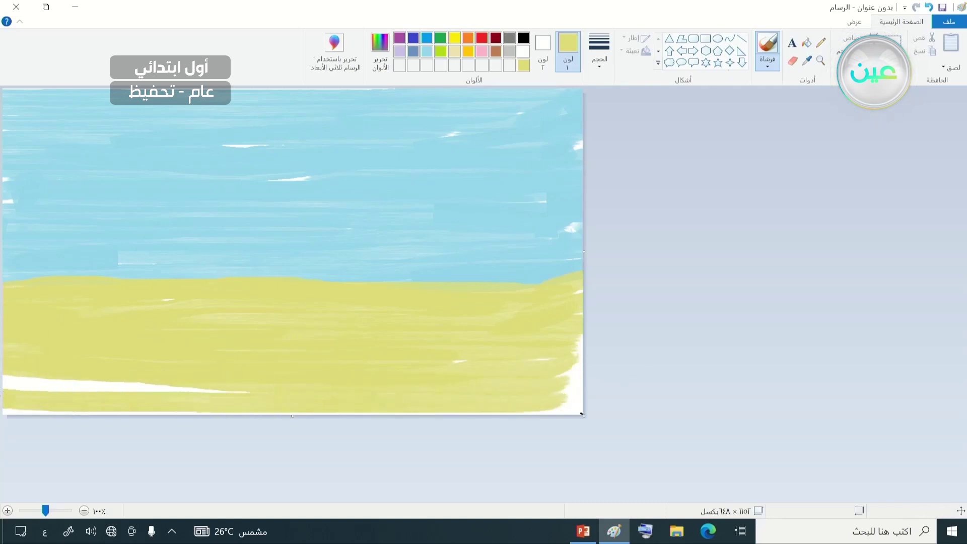
mouse_move(196, 389)
left_mouse_down()
mouse_move(11, 379)
mouse_move(106, 391)
left_mouse_up()
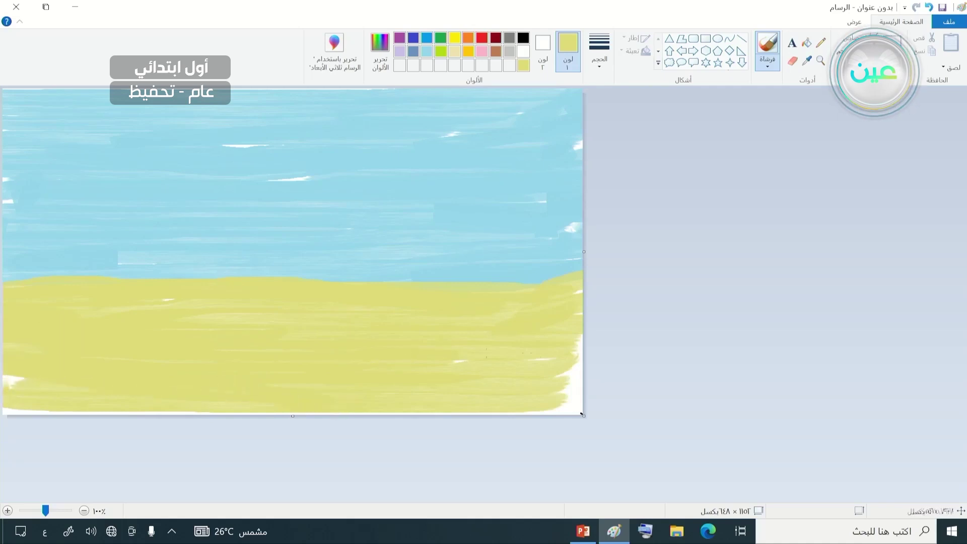
mouse_move(546, 411)
left_mouse_down()
mouse_move(600, 392)
mouse_move(541, 392)
mouse_move(584, 383)
left_mouse_up()
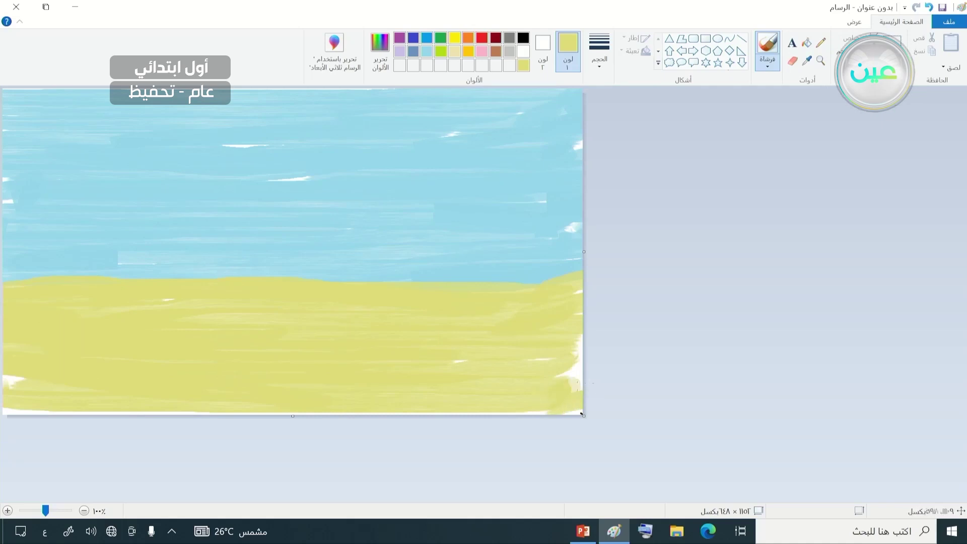
Step: Shape the ground's upper edge into two rolling sand dunes, a low one on the right and a wider, higher one on the left
left_click_drag(571, 282, 480, 269)
left_click_drag(400, 277, 375, 280)
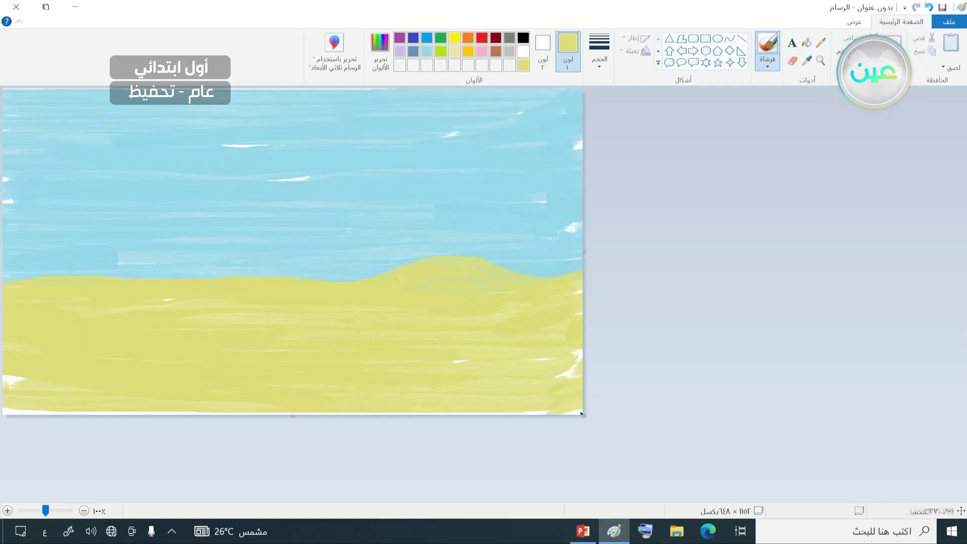
mouse_move(330, 272)
left_mouse_down()
mouse_move(169, 244)
mouse_move(53, 262)
mouse_move(2, 282)
left_mouse_up()
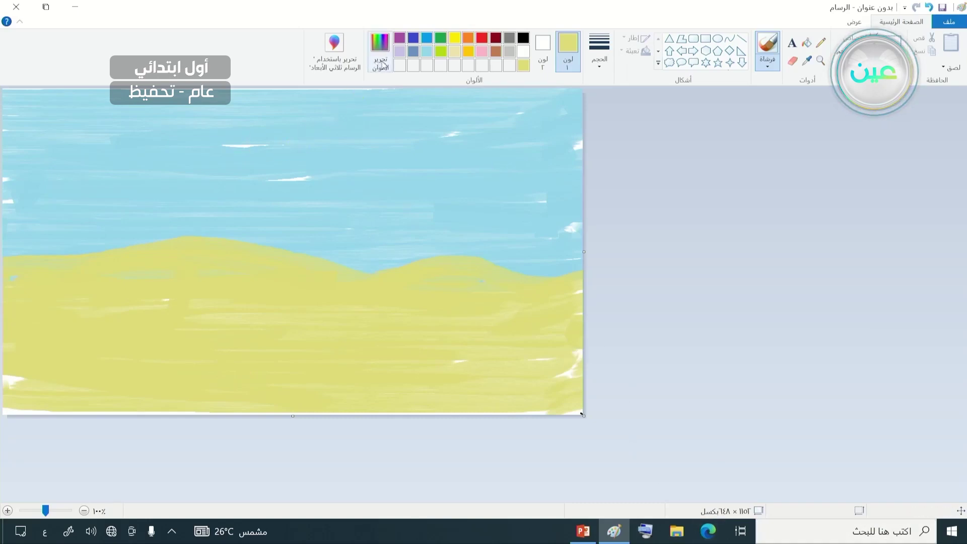
Step: Define a light green with hue 80, saturation 240 and luminance 201, and brush several strokes of it across the sandy ground
left_click(440, 39)
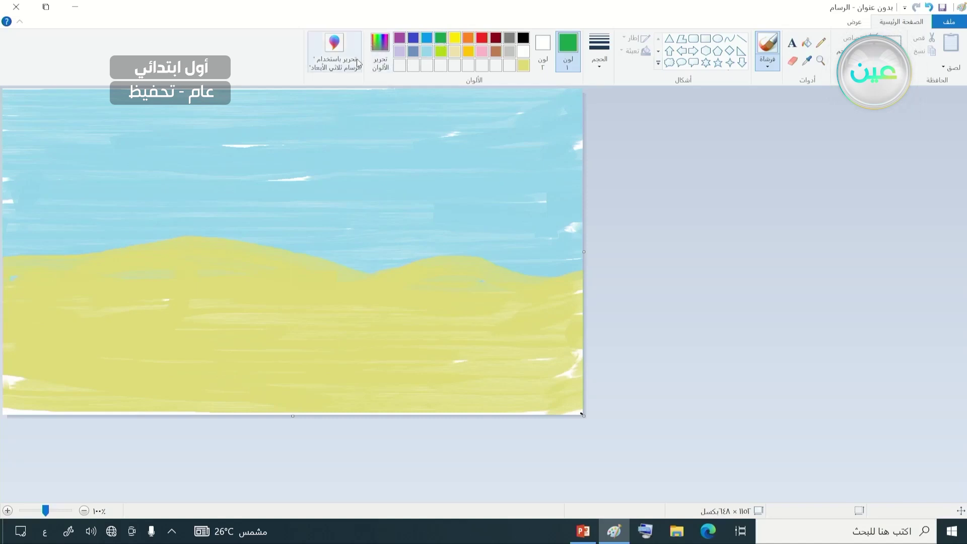
left_click(375, 64)
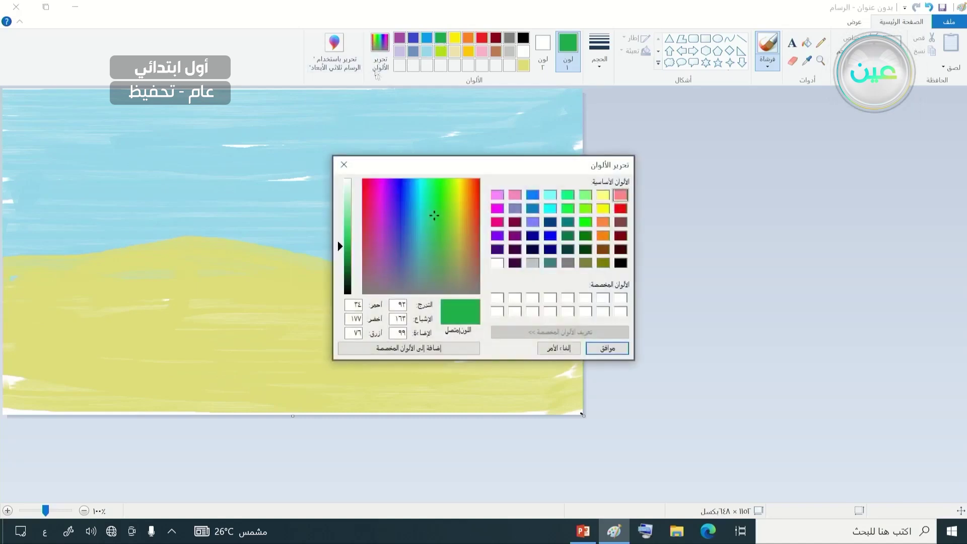
left_click(586, 198)
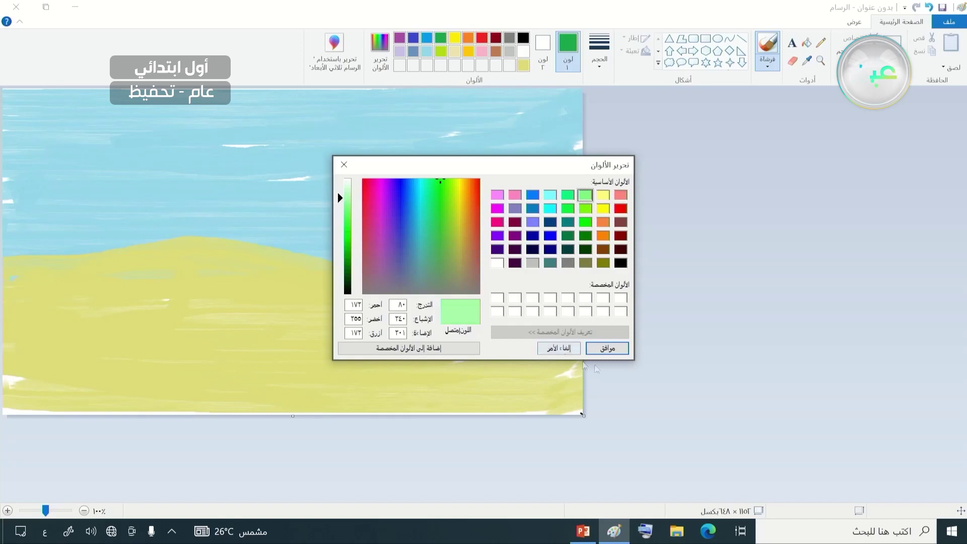
left_click(607, 348)
mouse_move(573, 350)
left_mouse_down()
mouse_move(370, 360)
mouse_move(213, 388)
left_mouse_up()
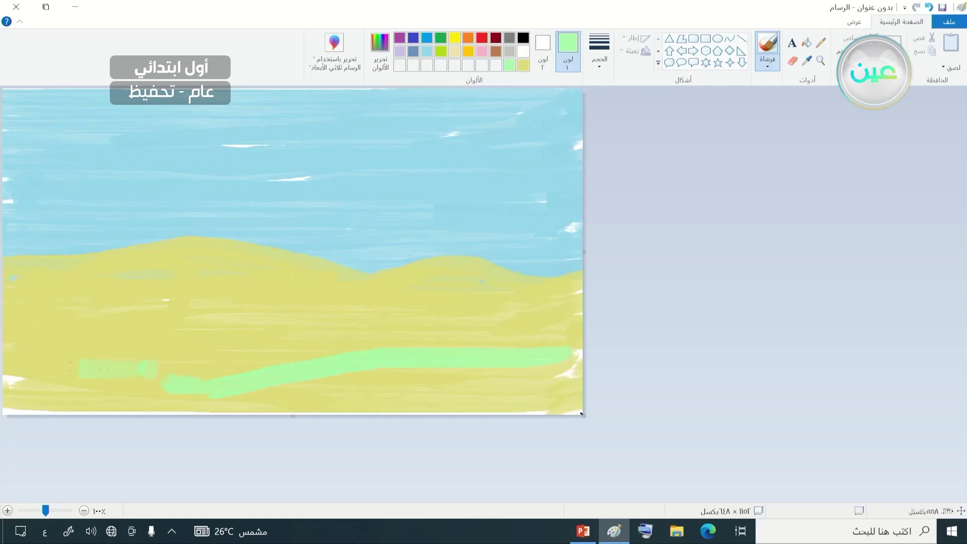
mouse_move(552, 302)
left_mouse_down()
mouse_move(483, 332)
mouse_move(261, 327)
mouse_move(2, 370)
mouse_move(241, 376)
mouse_move(533, 354)
mouse_move(557, 339)
mouse_move(546, 385)
mouse_move(492, 404)
mouse_move(156, 434)
left_mouse_up()
left_click_drag(11, 341, 385, 270)
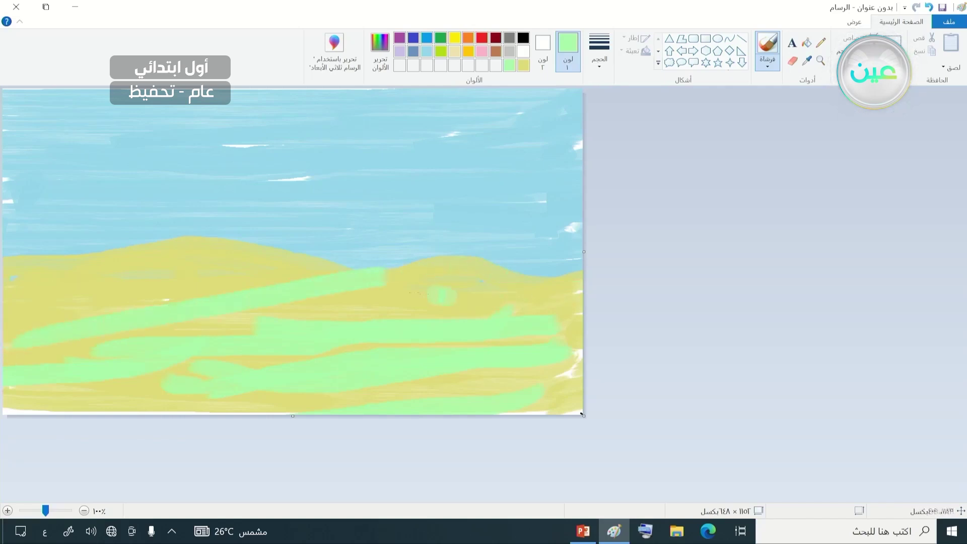
Step: Undo all the light green brush strokes, back to the plain sandy dunes
left_click(569, 263)
key("ctrl+z")
left_click(577, 256)
left_click(928, 8)
left_click(928, 9)
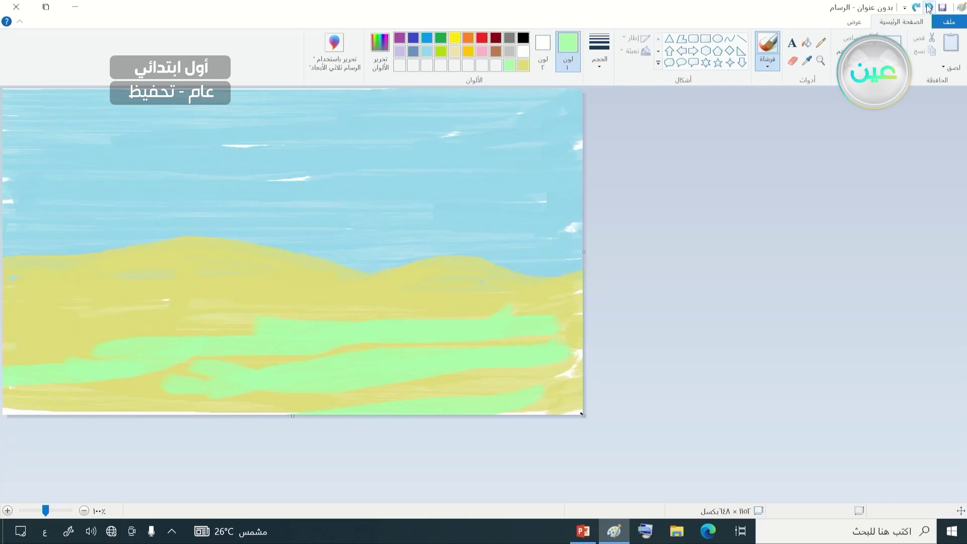
left_click(928, 8)
left_click(928, 8)
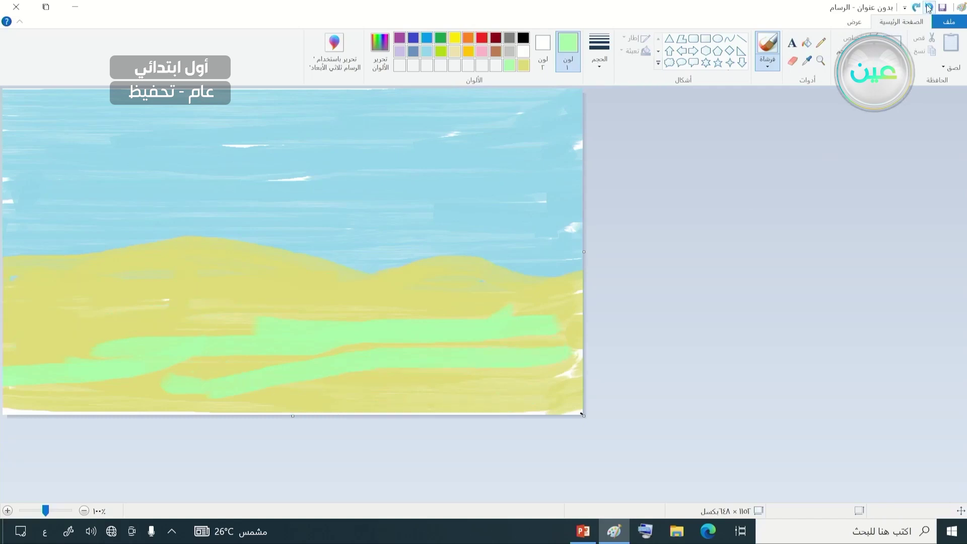
left_click(928, 8)
left_click(928, 8)
left_click(928, 8)
left_click(928, 9)
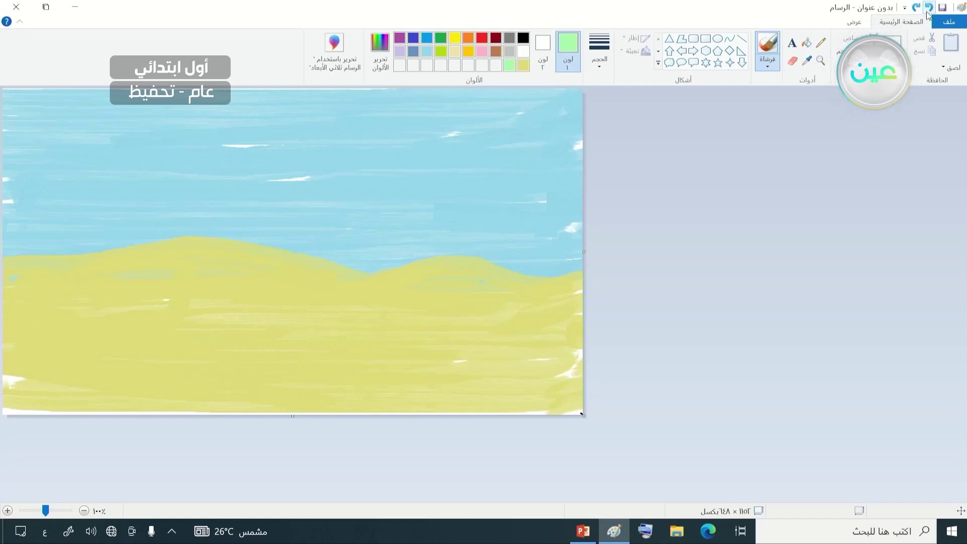
left_click(928, 8)
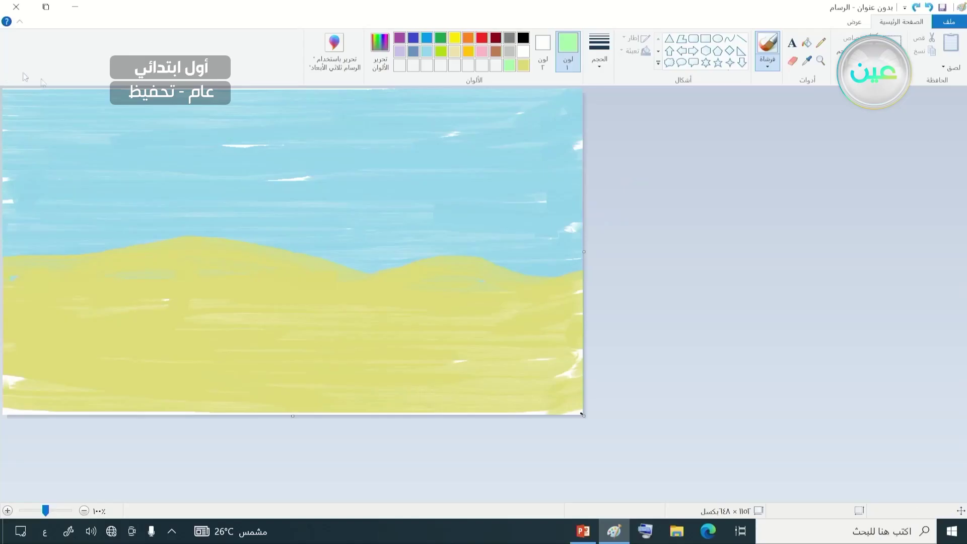
Step: Draw a rectangle over the right-hand dune, enlarge it to about 407 × 269 pixels and nudge it slightly up and left
left_click(14, 194)
left_click(704, 39)
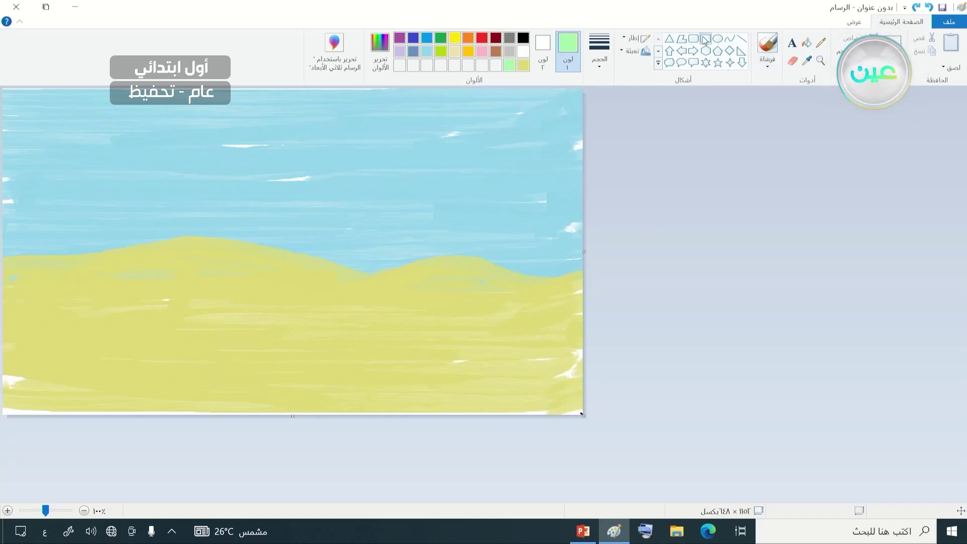
mouse_move(532, 267)
left_mouse_down()
mouse_move(444, 328)
mouse_move(428, 372)
mouse_move(399, 386)
left_mouse_up()
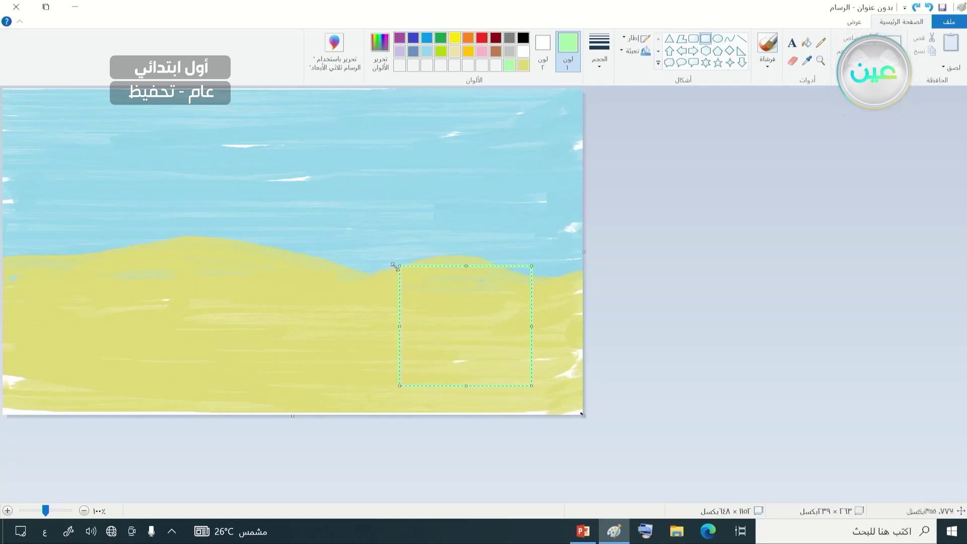
left_click_drag(395, 265, 324, 248)
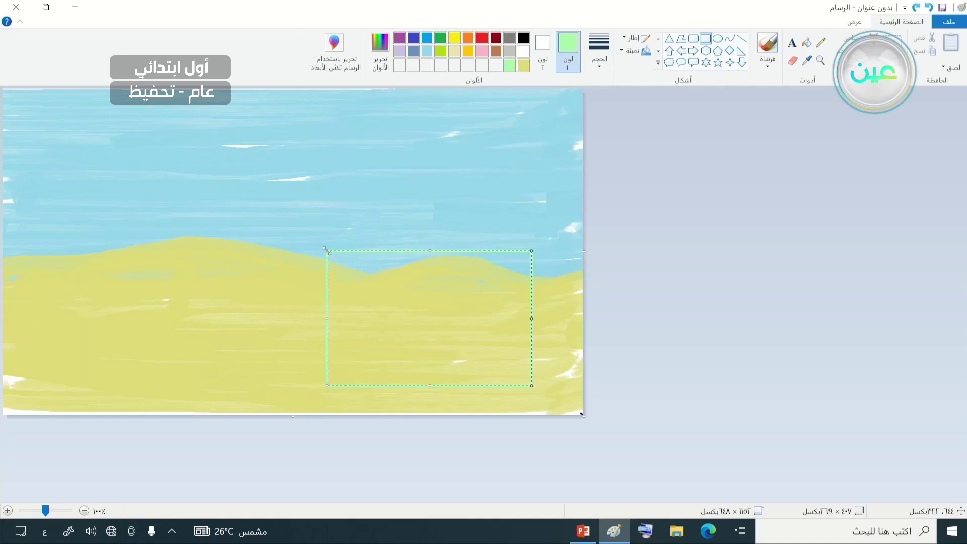
left_click_drag(395, 274, 394, 272)
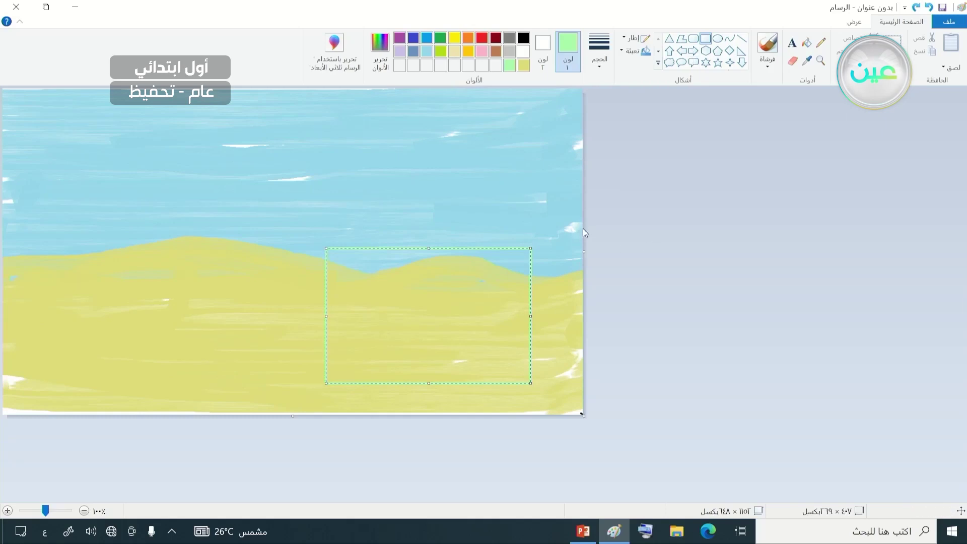
Step: Give the rectangle a purple outline and a solid colour fill
left_click(523, 39)
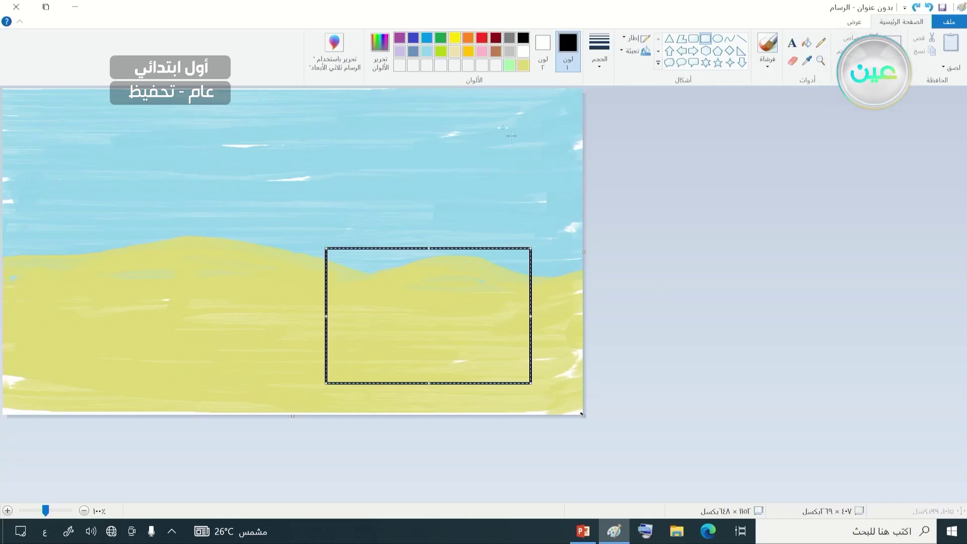
left_click(404, 39)
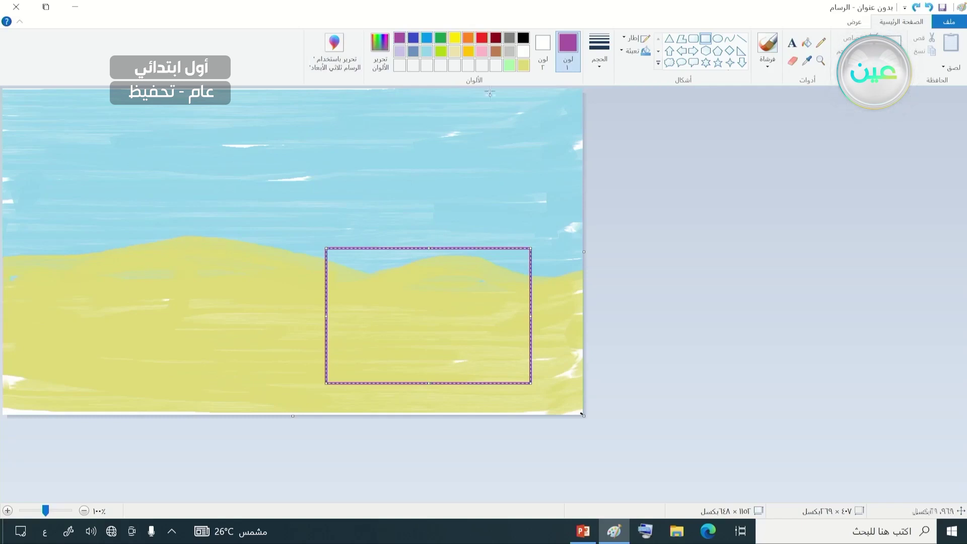
left_click(627, 54)
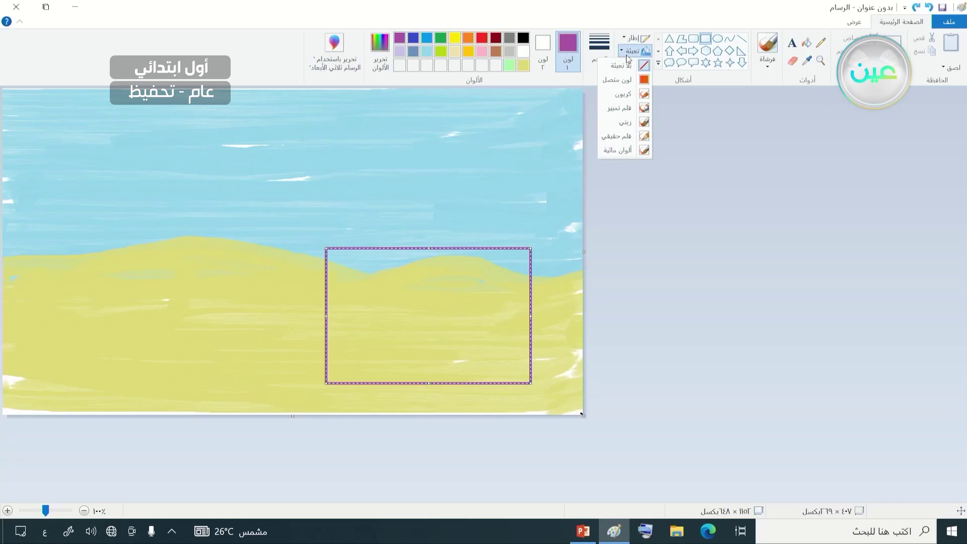
left_click(625, 81)
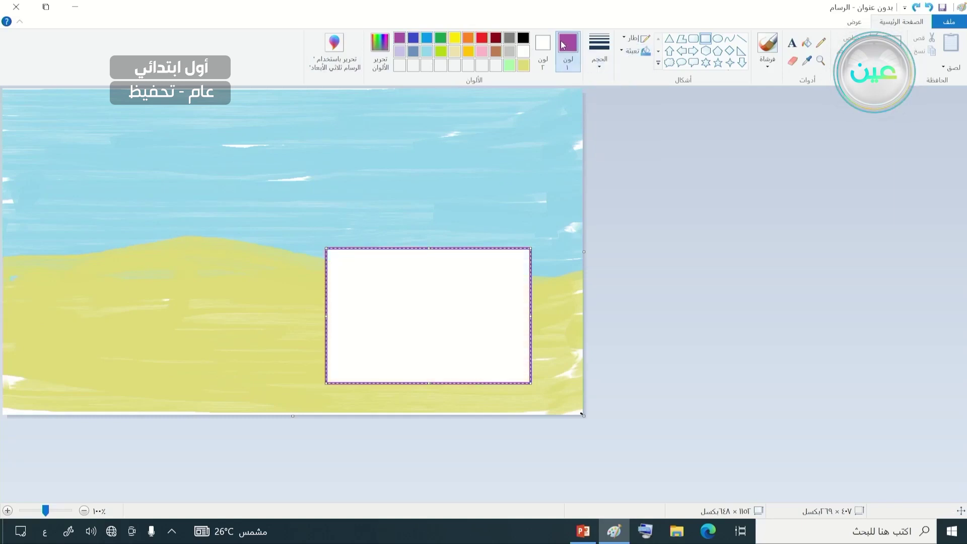